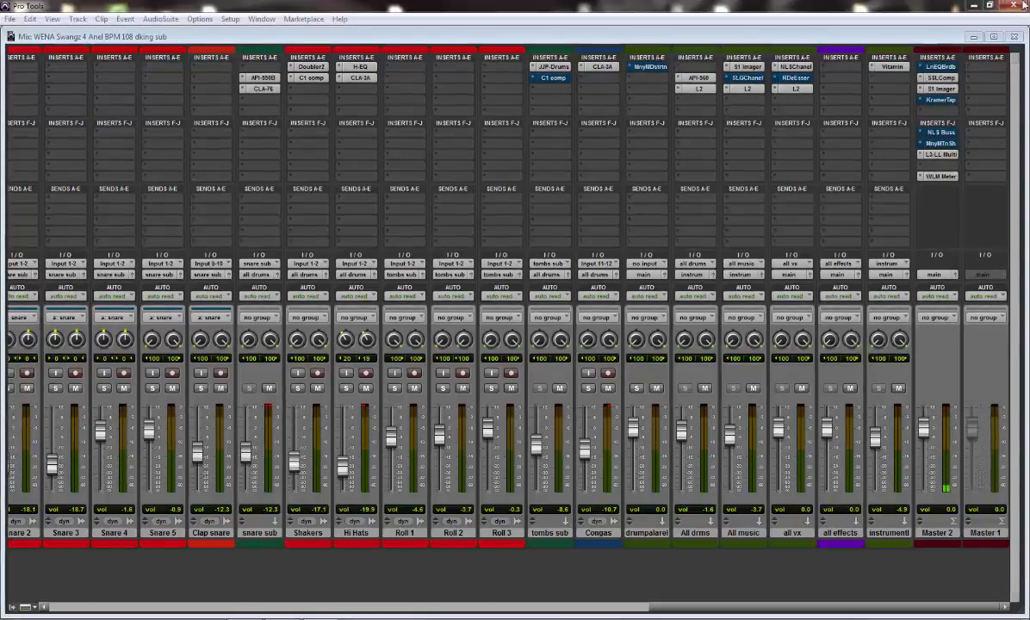
Switch from the mixer to the Edit window, stop playback and solo the lead chorus track
{"action": "key", "text": "ctrl+equal"}
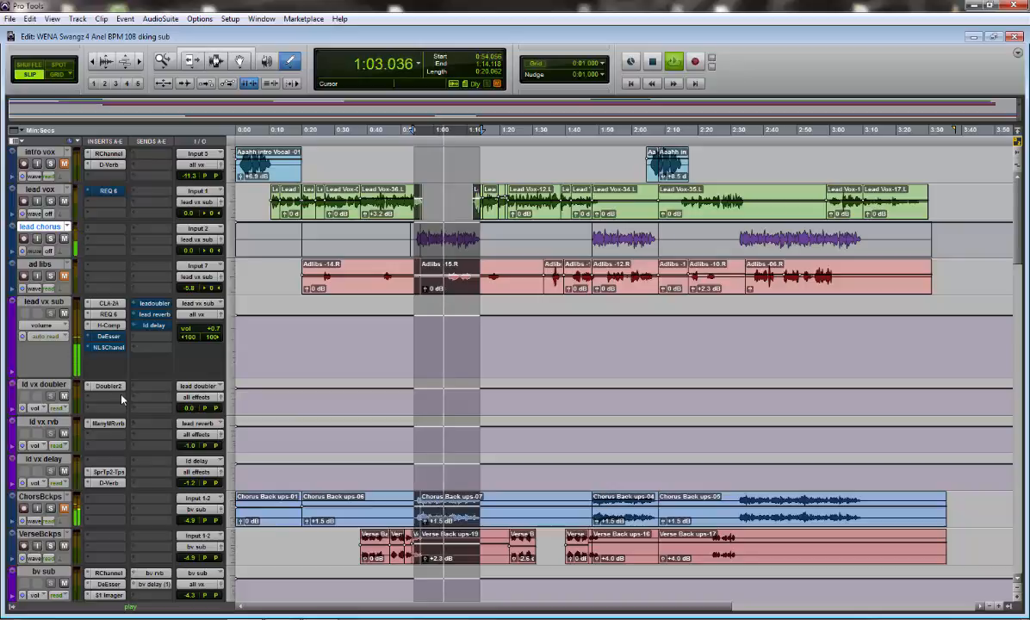
{"action": "key", "text": "space"}
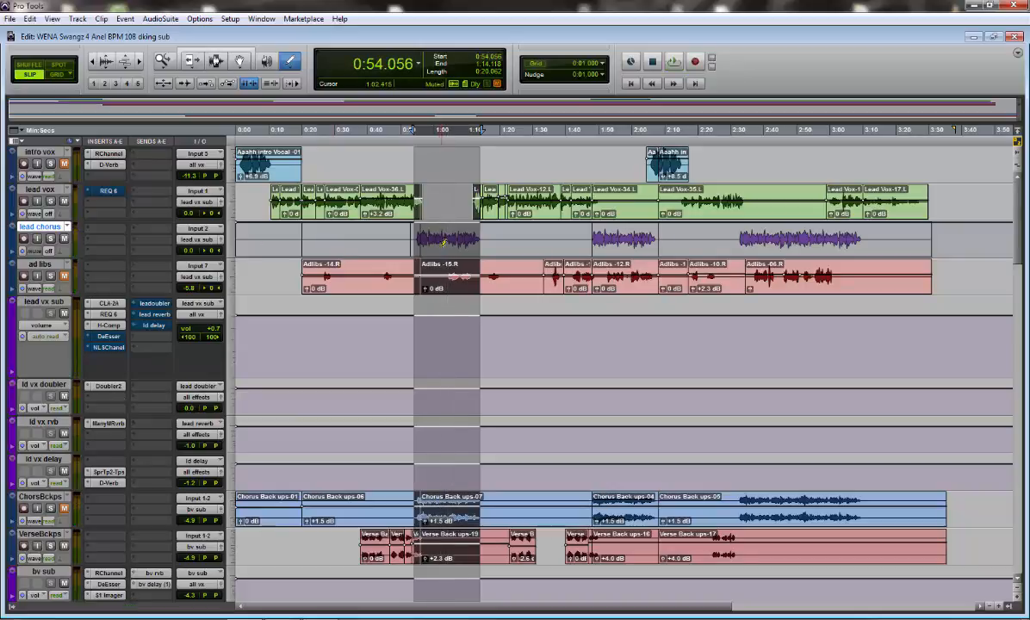
{"action": "key", "text": "shift+s"}
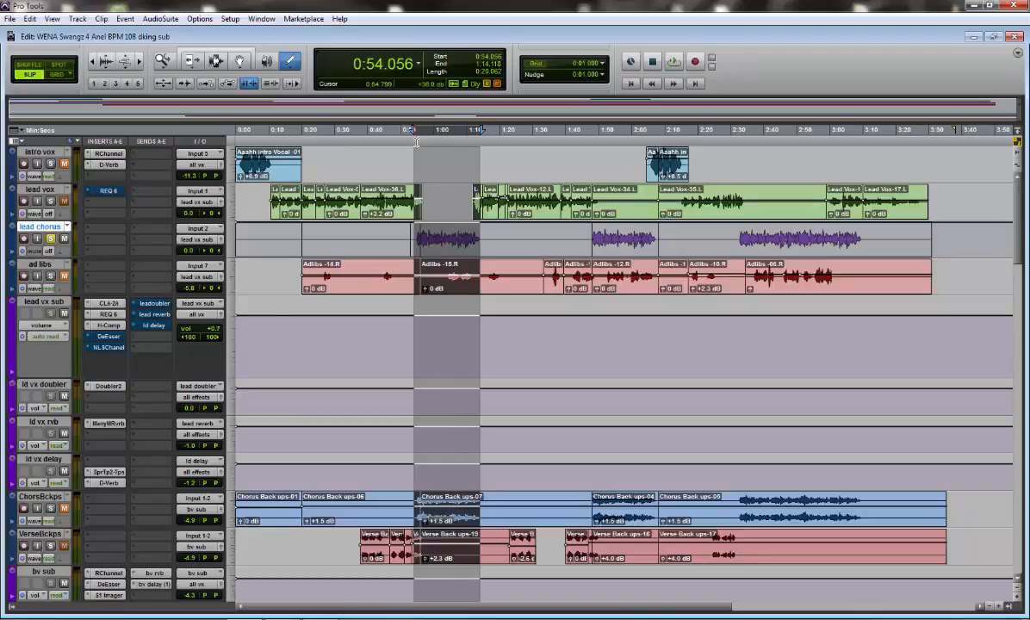
Play back the selected chorus passage with the lead chorus track soloed to listen for sibilance
{"action": "key", "text": "space"}
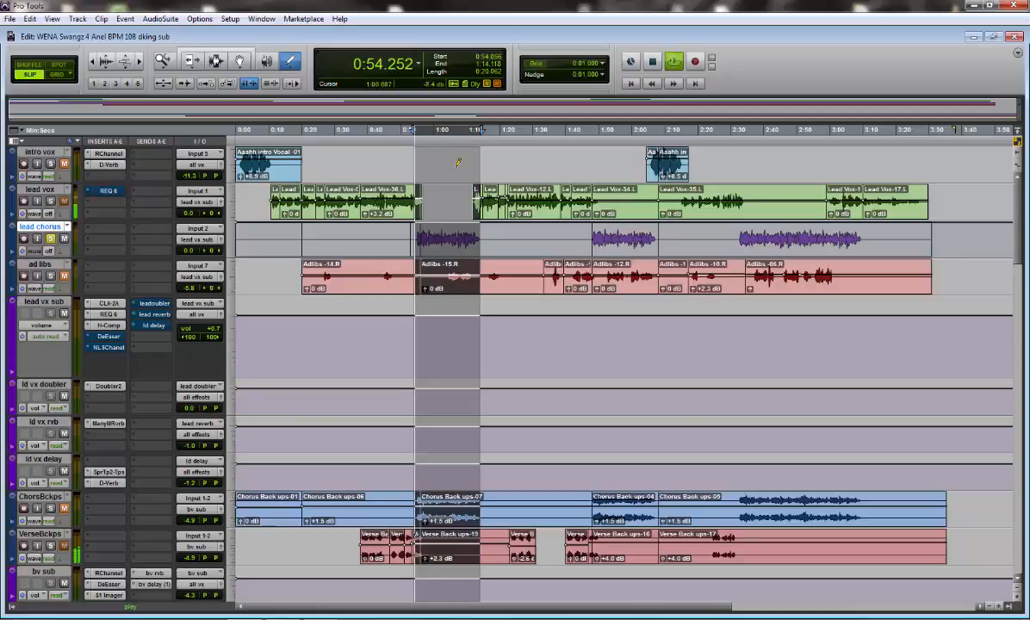
{"action": "key", "text": "space"}
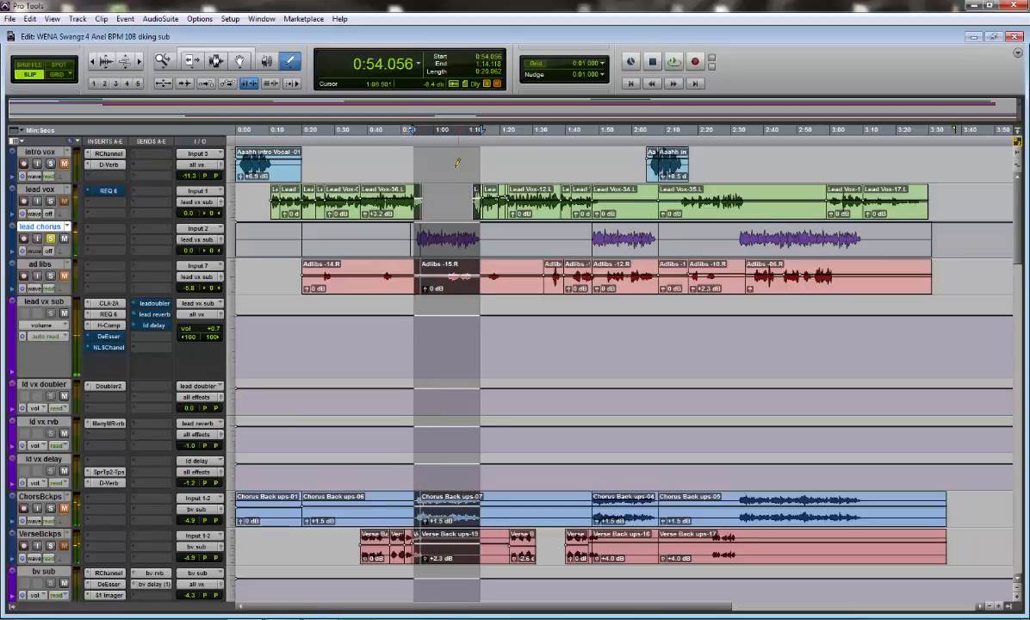
{"action": "key", "text": "space"}
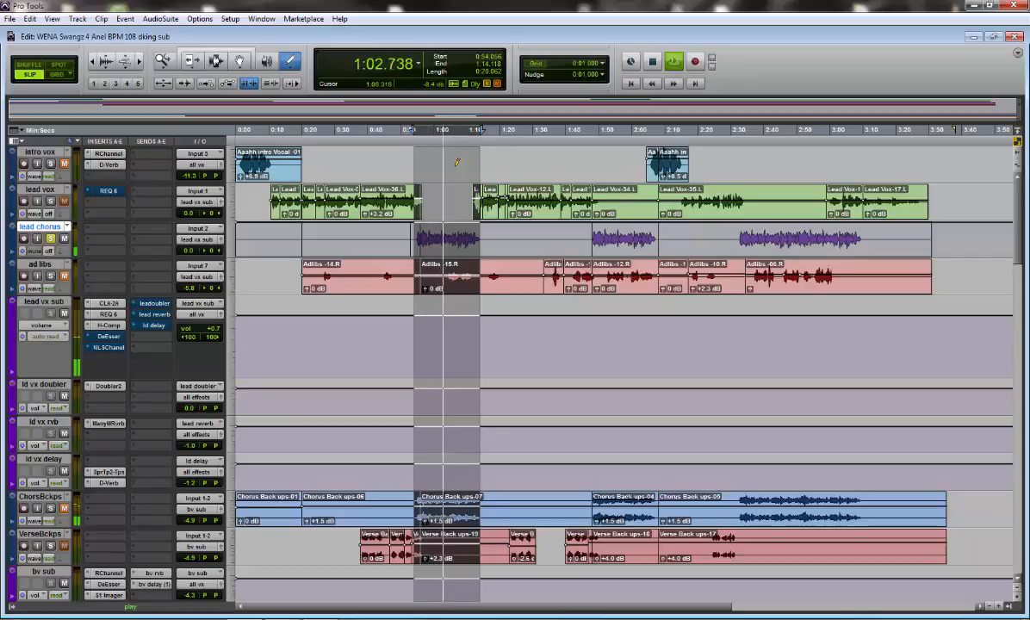
{"action": "key", "text": "space"}
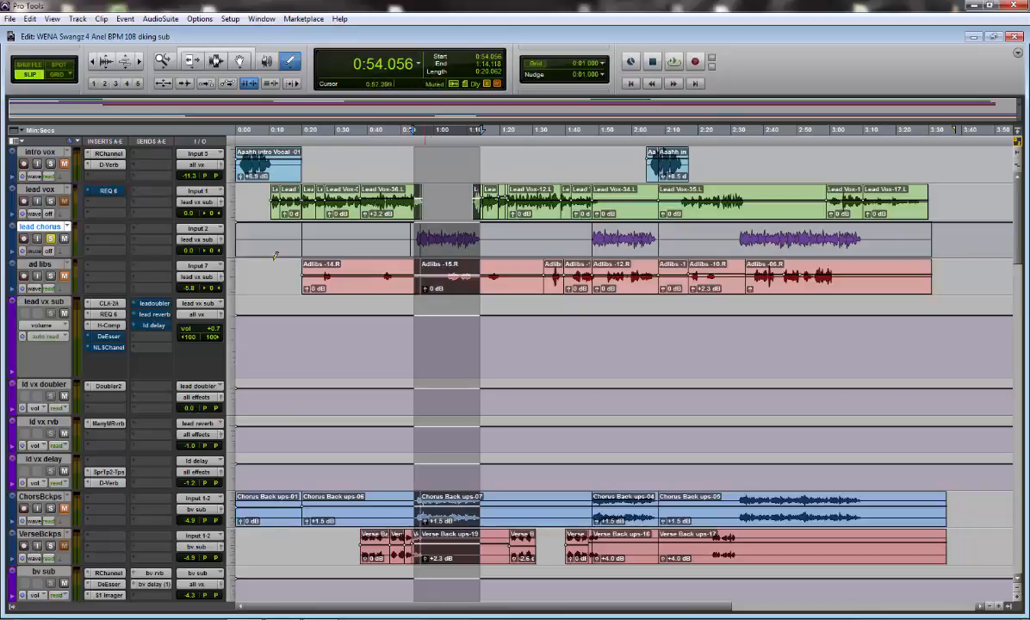
Open the DeEsser plug-in on the lead vx sub track and reposition its window over the timeline
{"action": "left_click", "coordinate": [108, 337]}
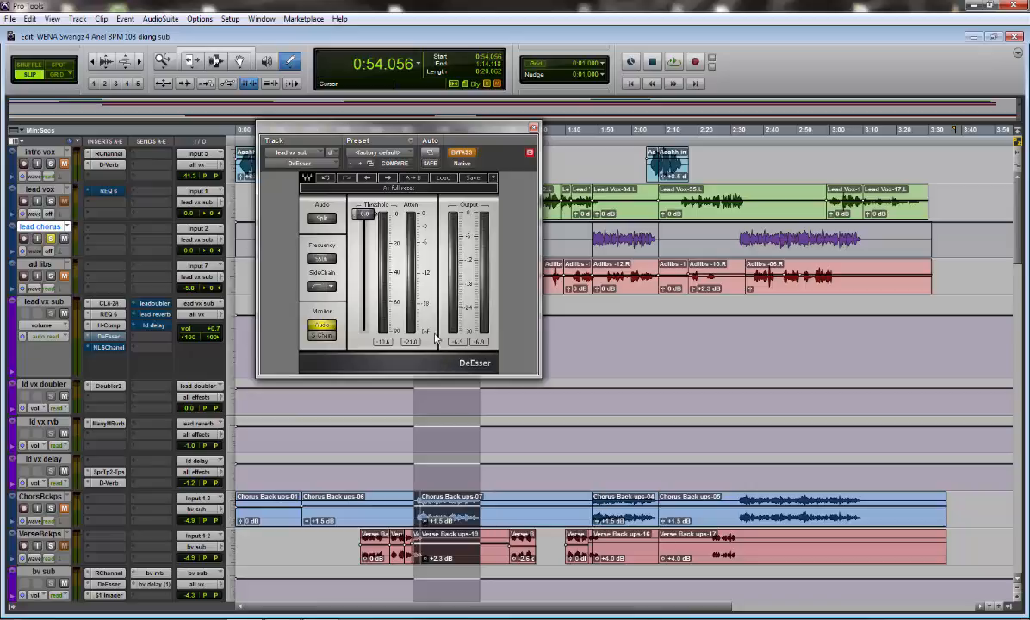
{"action": "left_click_drag", "start_coordinate": [396, 133], "coordinate": [403, 182]}
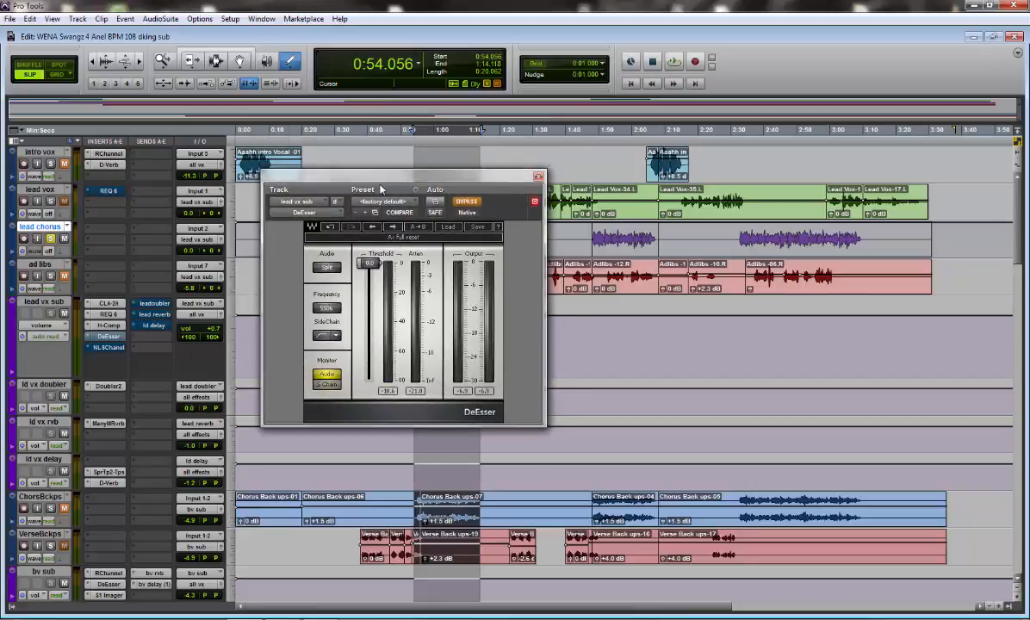
{"action": "left_click_drag", "start_coordinate": [384, 184], "coordinate": [398, 182]}
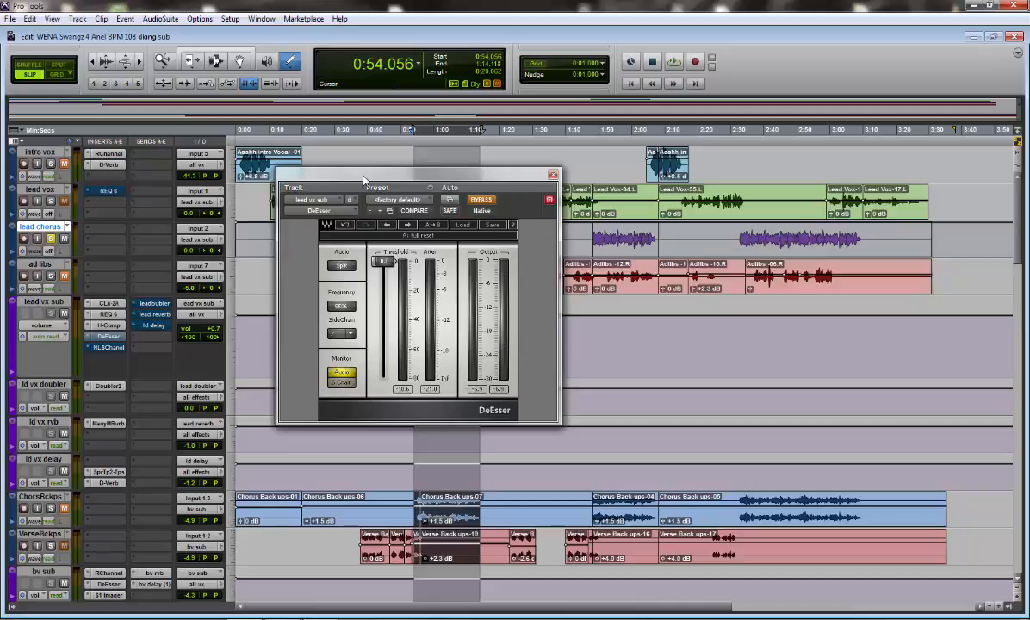
{"action": "left_click_drag", "start_coordinate": [364, 179], "coordinate": [386, 181]}
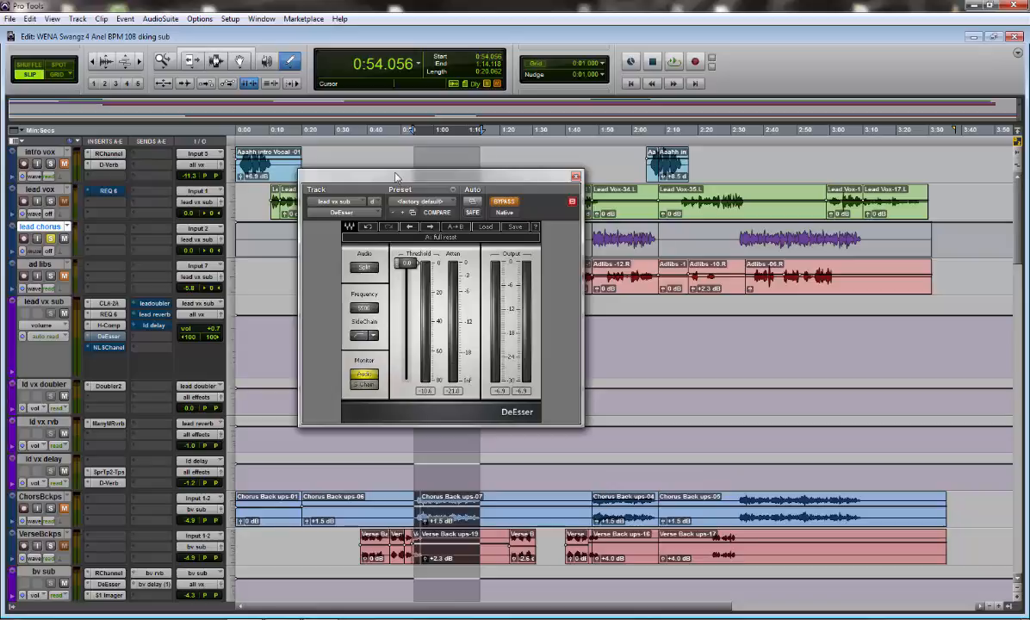
{"action": "left_click_drag", "start_coordinate": [395, 177], "coordinate": [409, 177]}
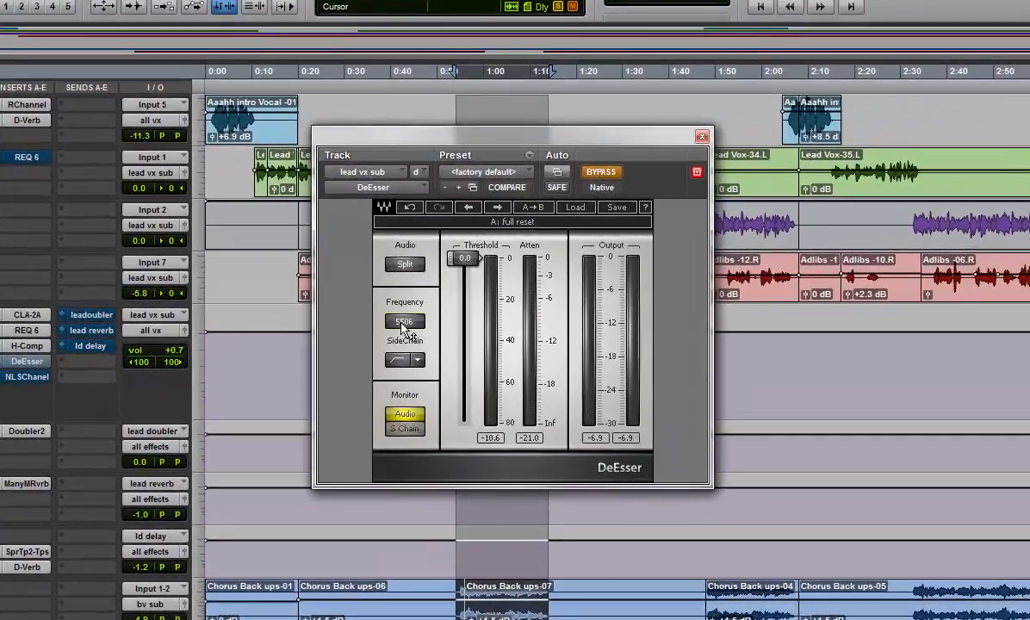
Set the DeEsser frequency to 4557 and its sidechain filter to BandPass
{"action": "left_click", "coordinate": [380, 310]}
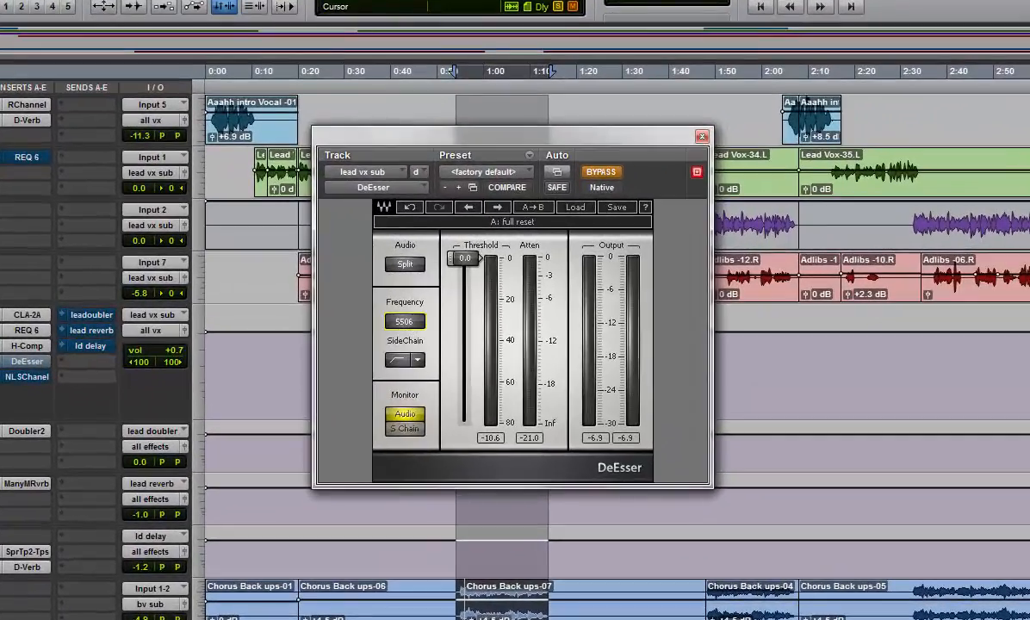
{"action": "left_click_drag", "start_coordinate": [404, 321], "coordinate": [410, 327]}
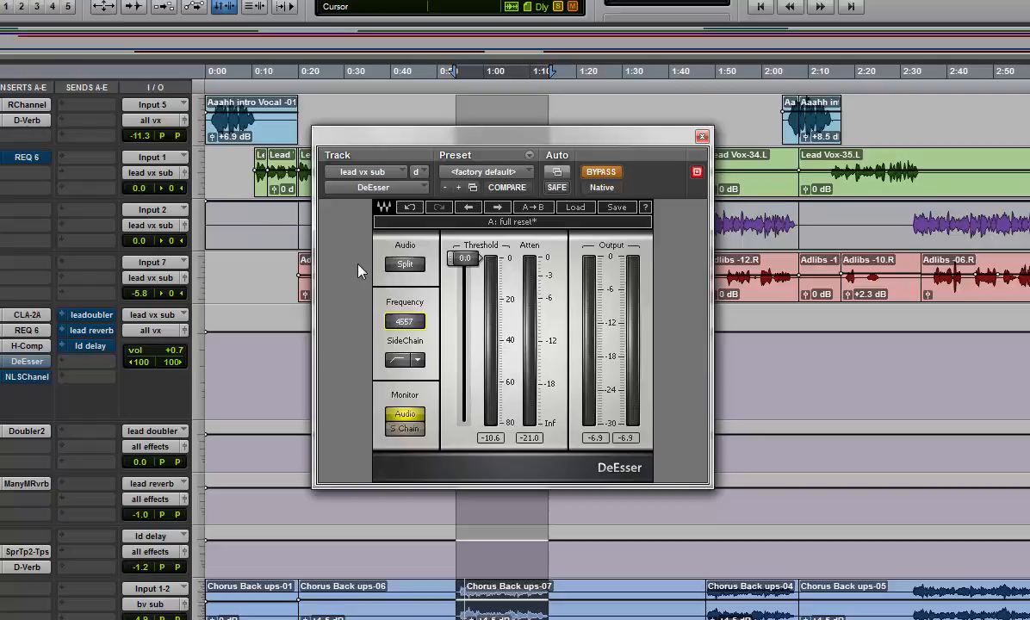
{"action": "left_click", "coordinate": [398, 360]}
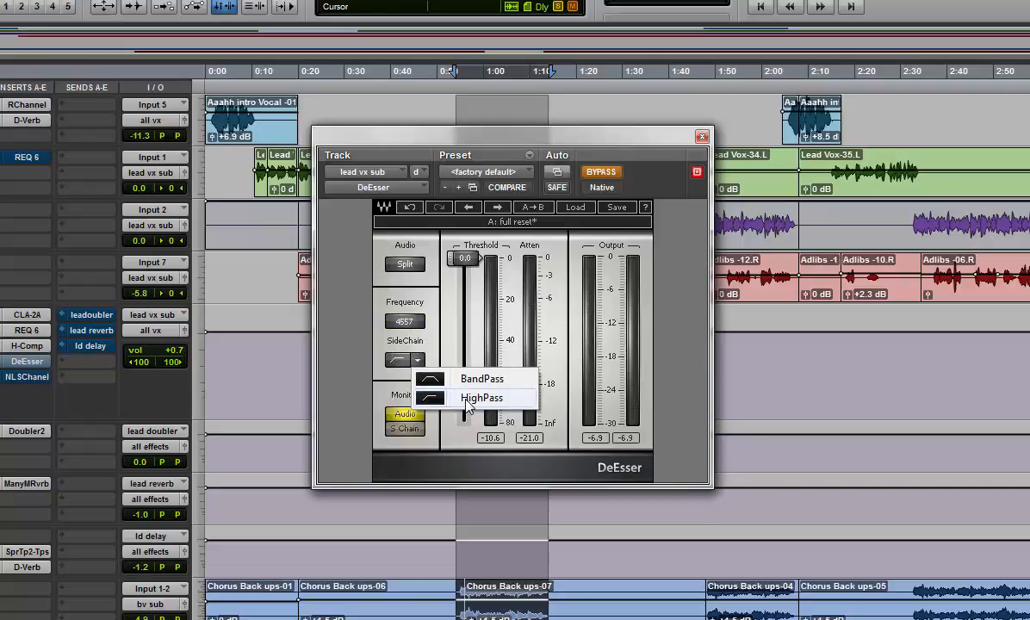
{"action": "left_click", "coordinate": [468, 400]}
{"action": "left_click", "coordinate": [399, 360]}
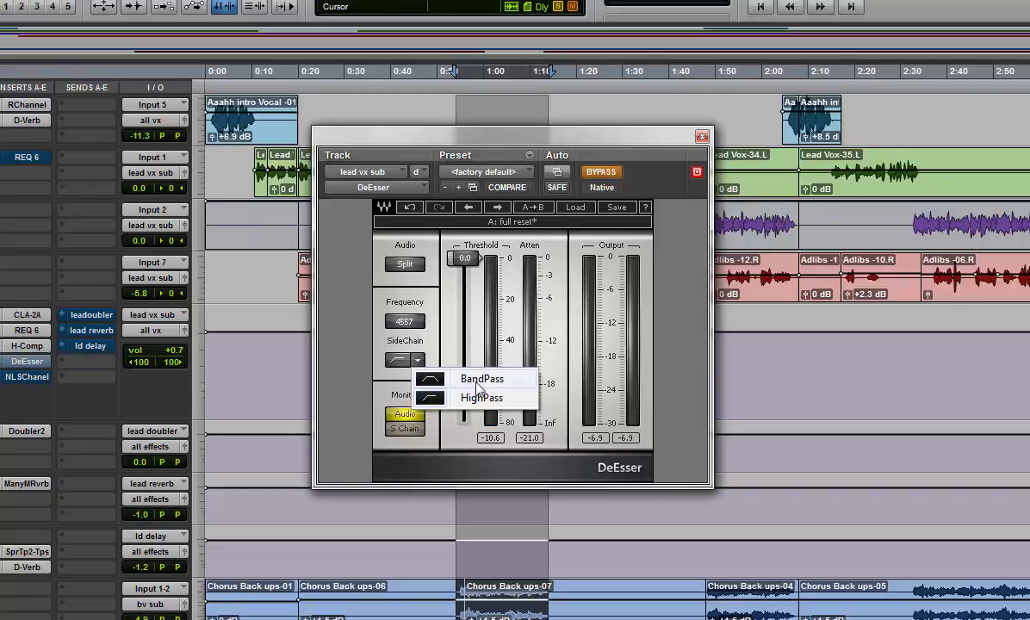
{"action": "left_click", "coordinate": [479, 384]}
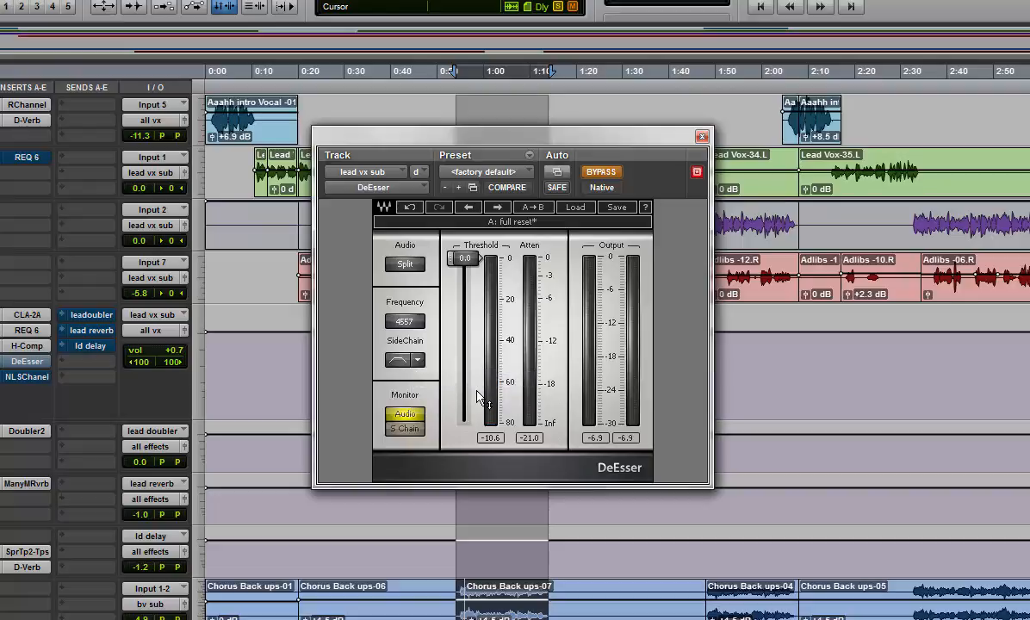
Alternate the DeEsser sidechain filter between HighPass and BandPass, ending on BandPass
{"action": "left_click", "coordinate": [398, 360]}
{"action": "left_click", "coordinate": [477, 399]}
{"action": "left_click", "coordinate": [419, 362]}
{"action": "left_click", "coordinate": [465, 361]}
{"action": "left_click", "coordinate": [403, 360]}
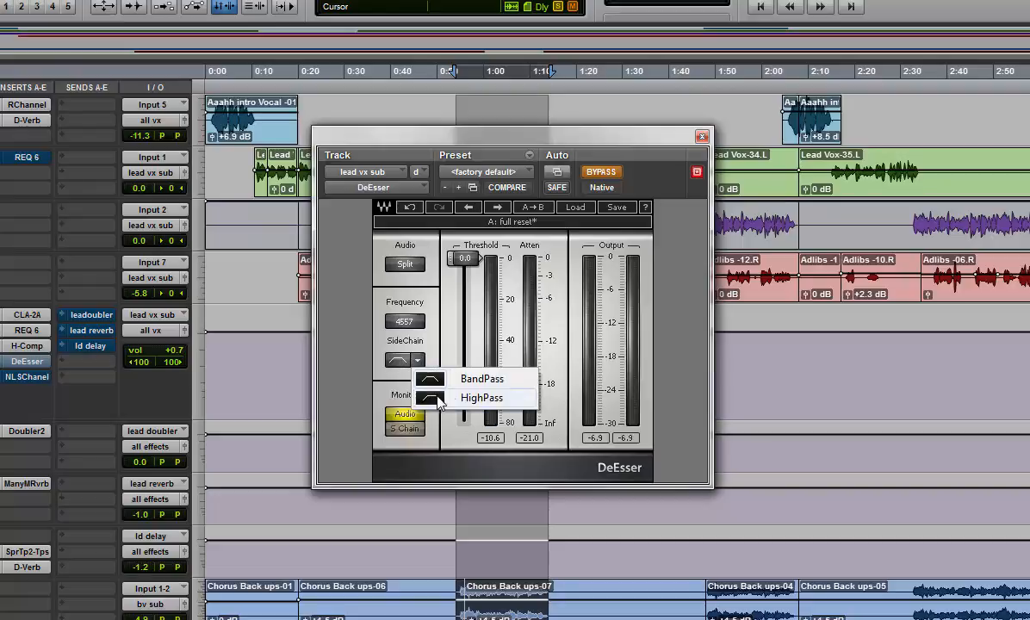
{"action": "left_click", "coordinate": [437, 399]}
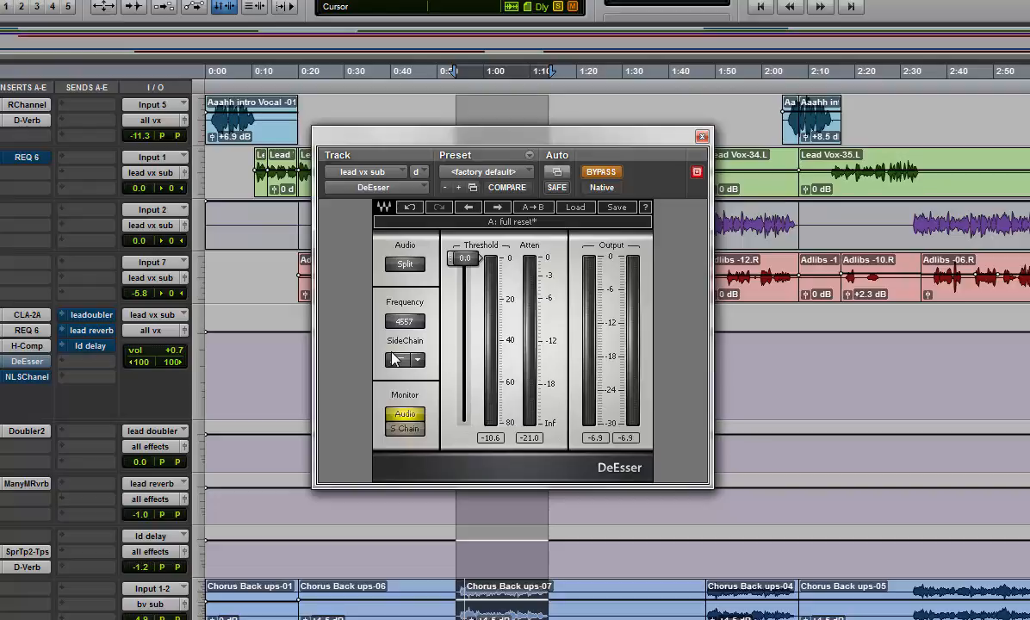
{"action": "left_click", "coordinate": [412, 362]}
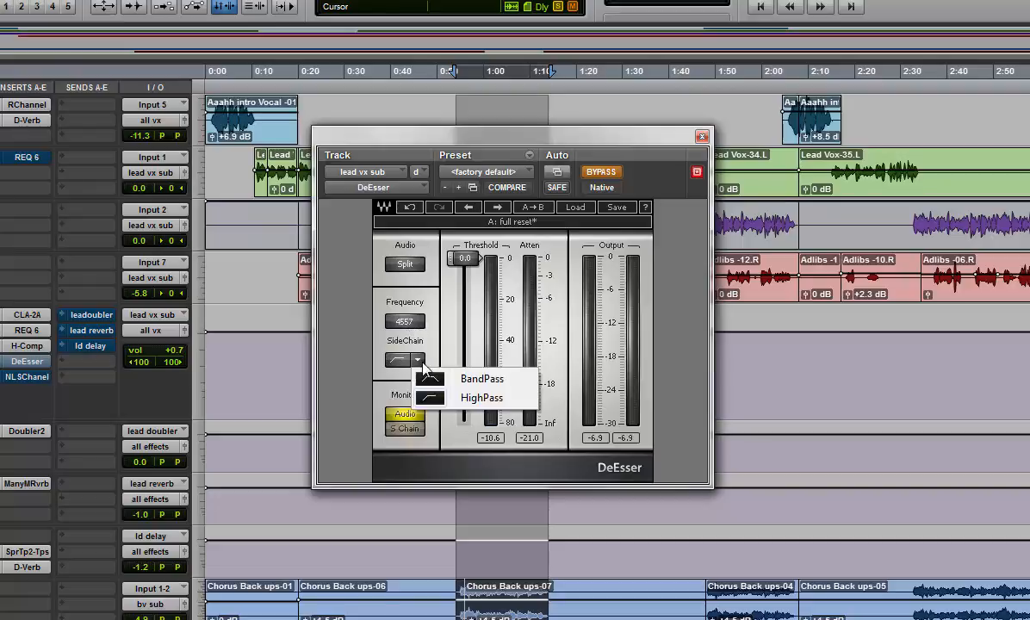
{"action": "left_click", "coordinate": [435, 368]}
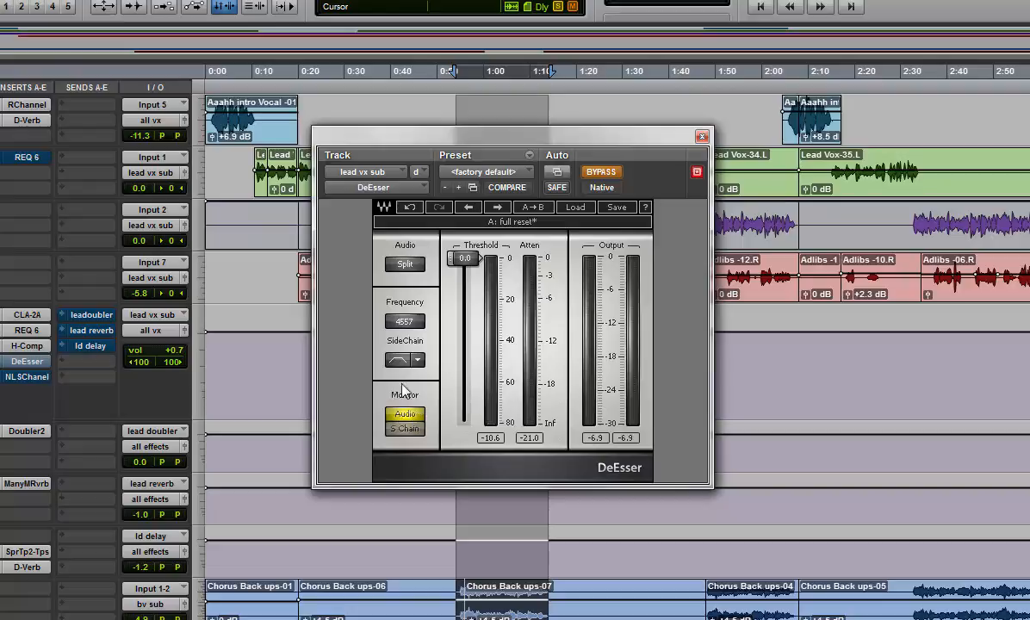
Switch the DeEsser monitor to the sidechain signal and back to Audio
{"action": "left_click", "coordinate": [407, 429]}
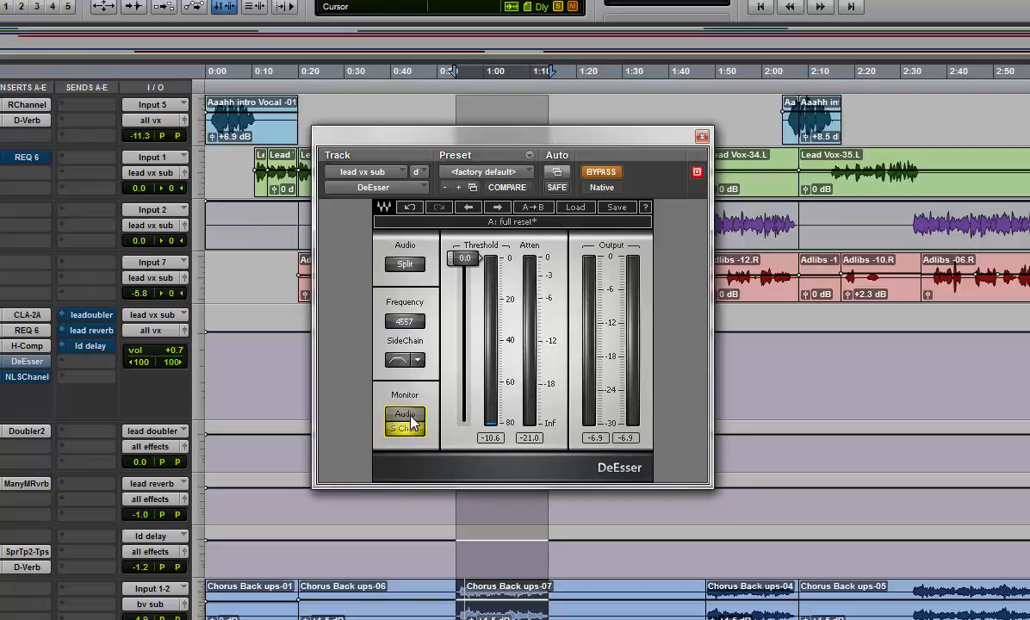
{"action": "left_click", "coordinate": [409, 415]}
Take the DeEsser out of bypass and lower its threshold to -46.2 during playback of the chorus
{"action": "left_click_drag", "start_coordinate": [449, 128], "coordinate": [460, 161]}
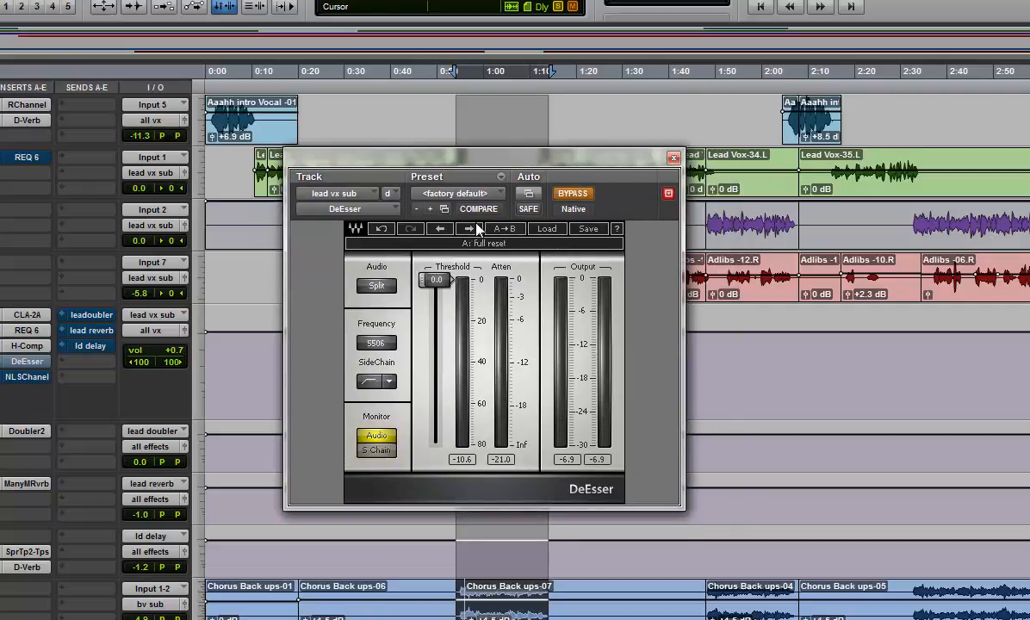
{"action": "left_click_drag", "start_coordinate": [436, 280], "coordinate": [436, 374]}
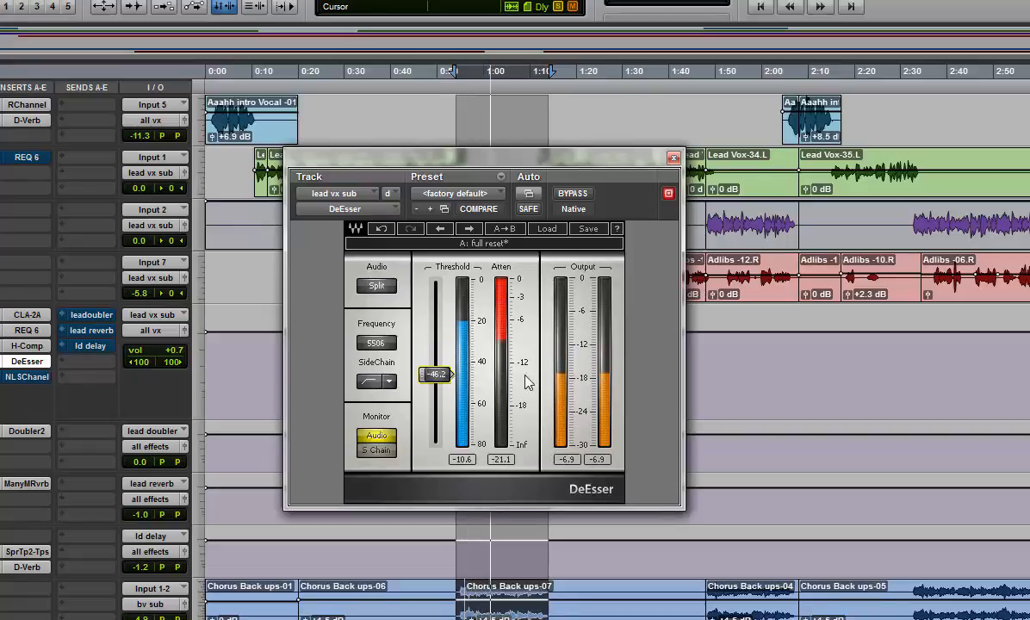
{"action": "key", "text": "space"}
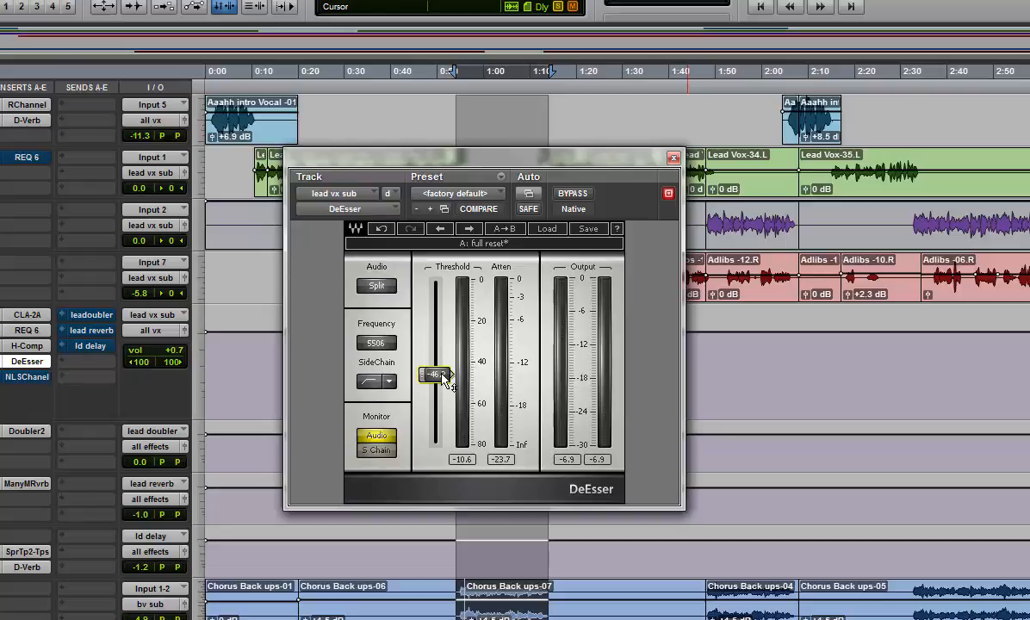
Set the DeEsser threshold to -30.6 and compare the vocal with the effect bypassed and active
{"action": "left_click_drag", "start_coordinate": [447, 379], "coordinate": [445, 345]}
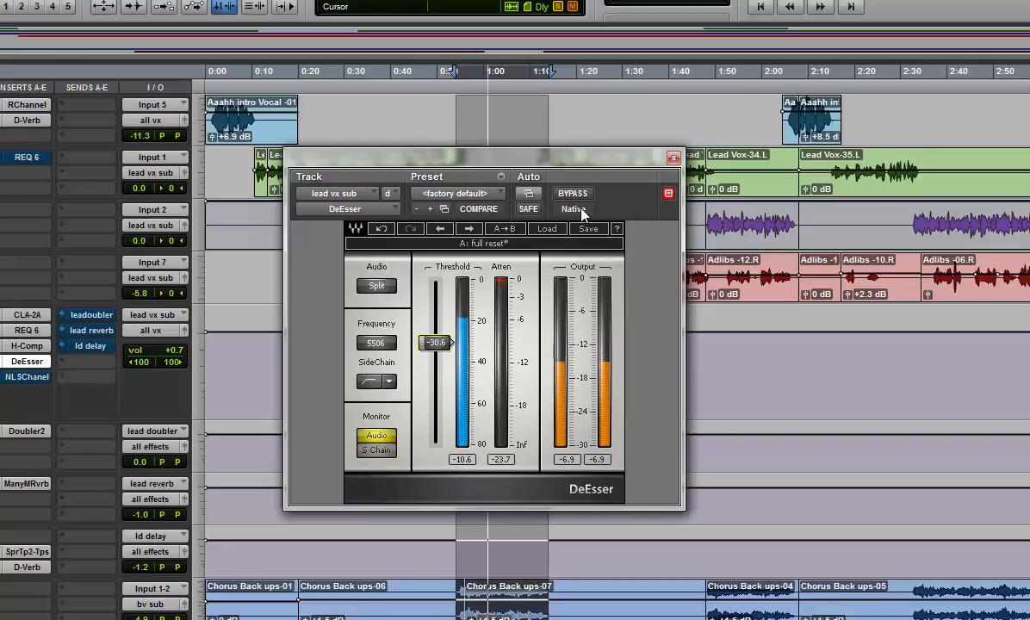
{"action": "key", "text": "space"}
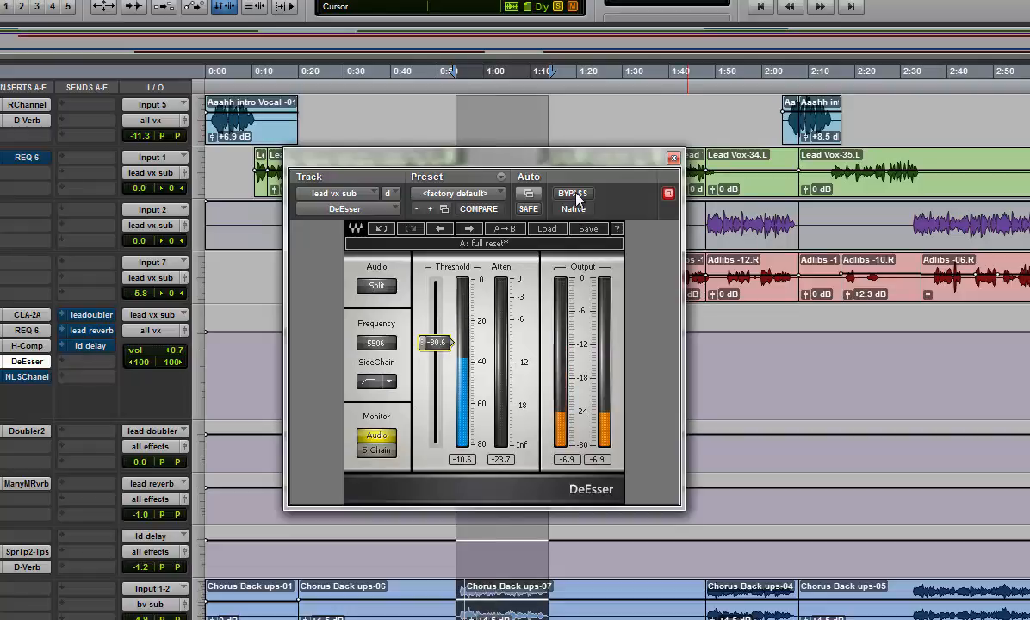
{"action": "left_click", "coordinate": [573, 194]}
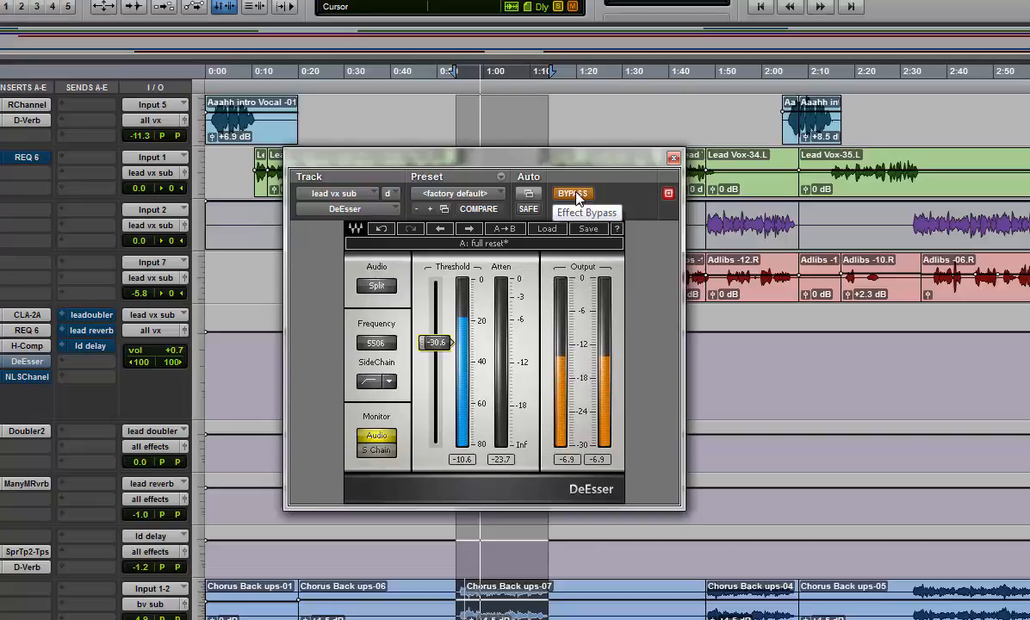
{"action": "left_click", "coordinate": [573, 194]}
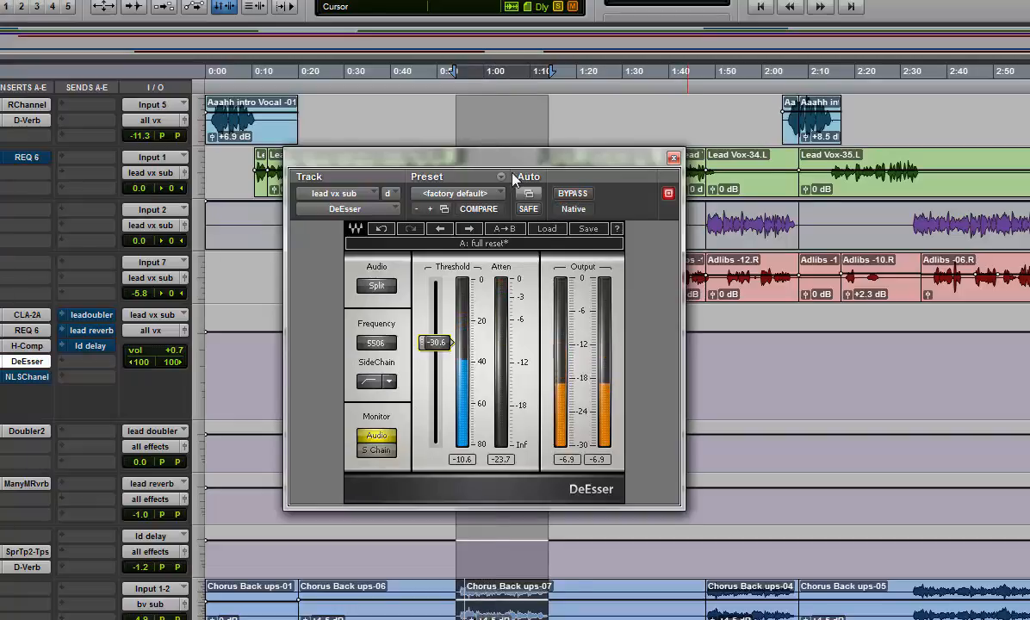
Raise the DeEsser frequency above 9000 and set its threshold to -37.1 while listening to the chorus
{"action": "left_click_drag", "start_coordinate": [501, 162], "coordinate": [520, 175]}
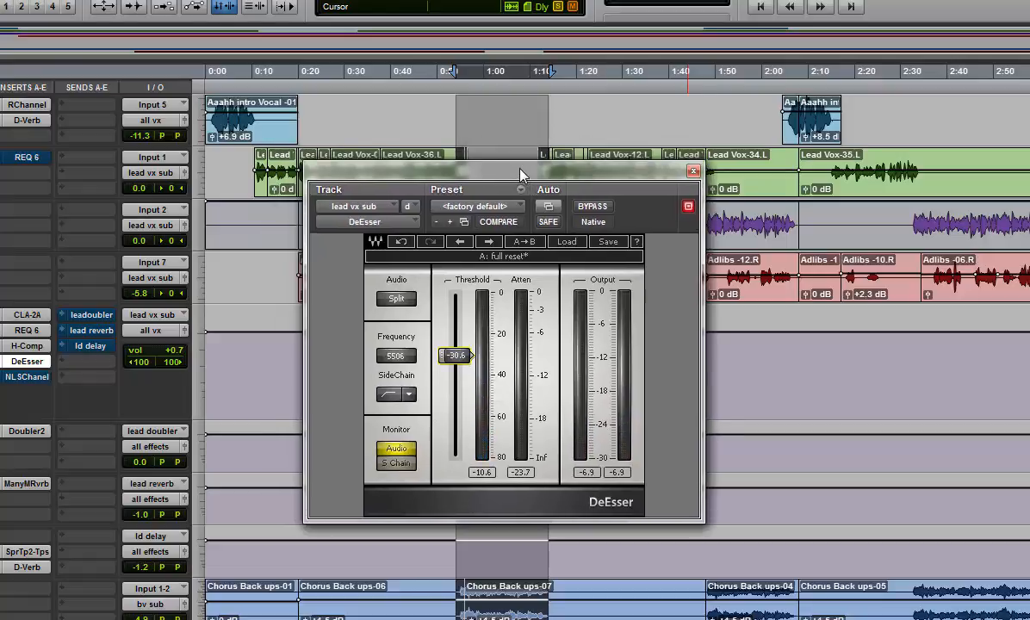
{"action": "left_click_drag", "start_coordinate": [455, 355], "coordinate": [455, 350]}
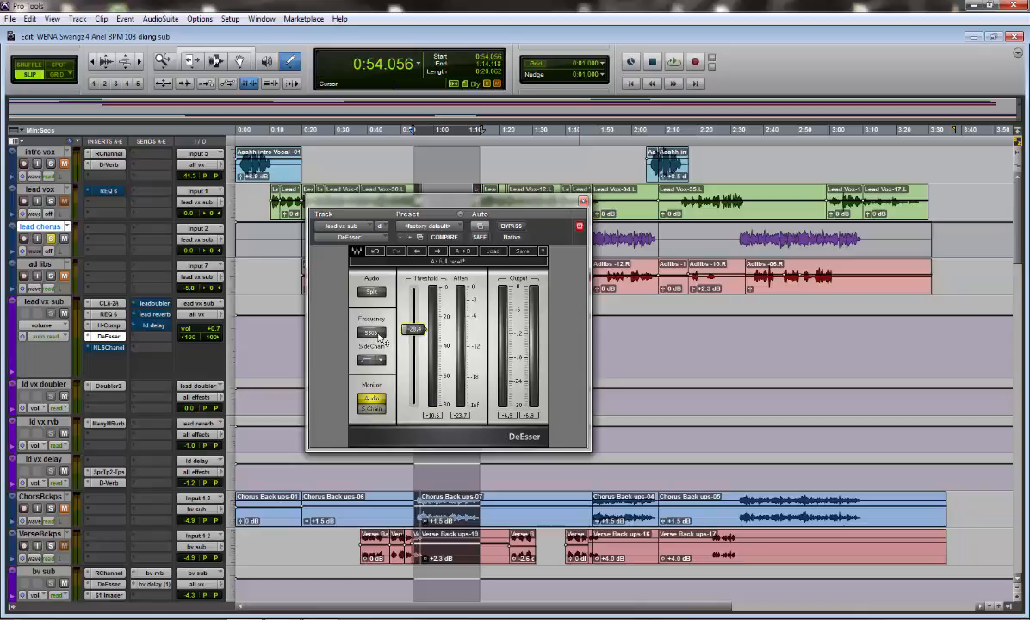
{"action": "key", "text": "space"}
{"action": "left_click_drag", "start_coordinate": [377, 334], "coordinate": [411, 352]}
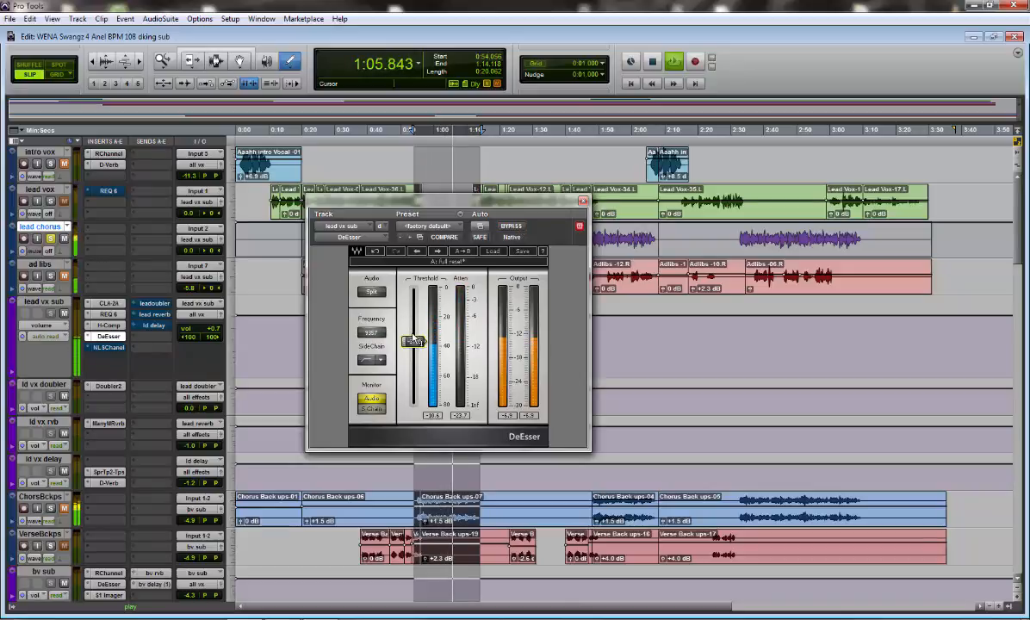
{"action": "key", "text": "space"}
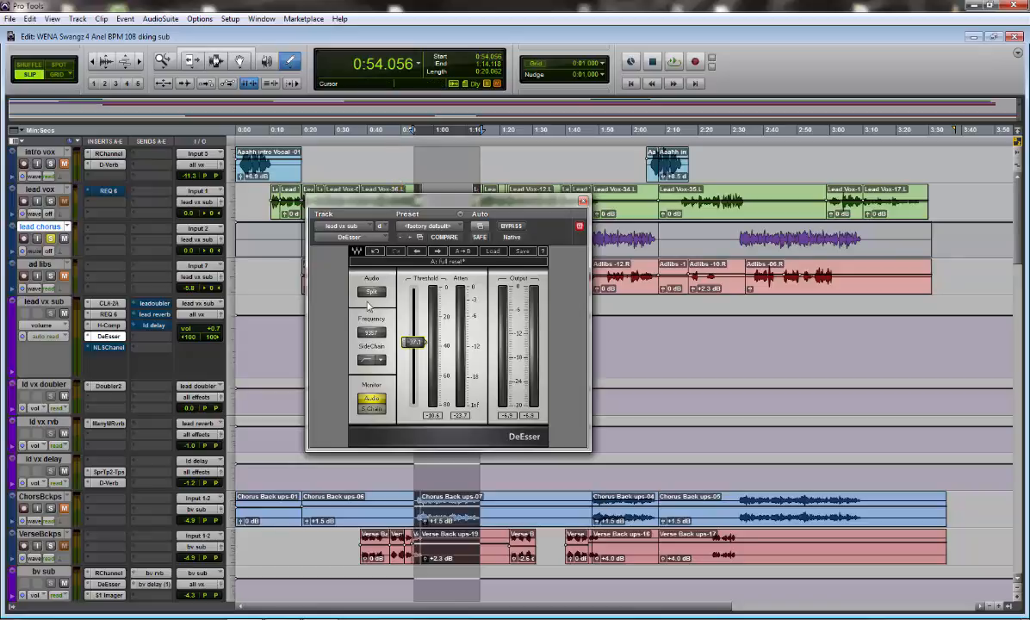
Set the DeEsser sidechain filter to BandPass for the raised frequency
{"action": "left_click", "coordinate": [379, 361]}
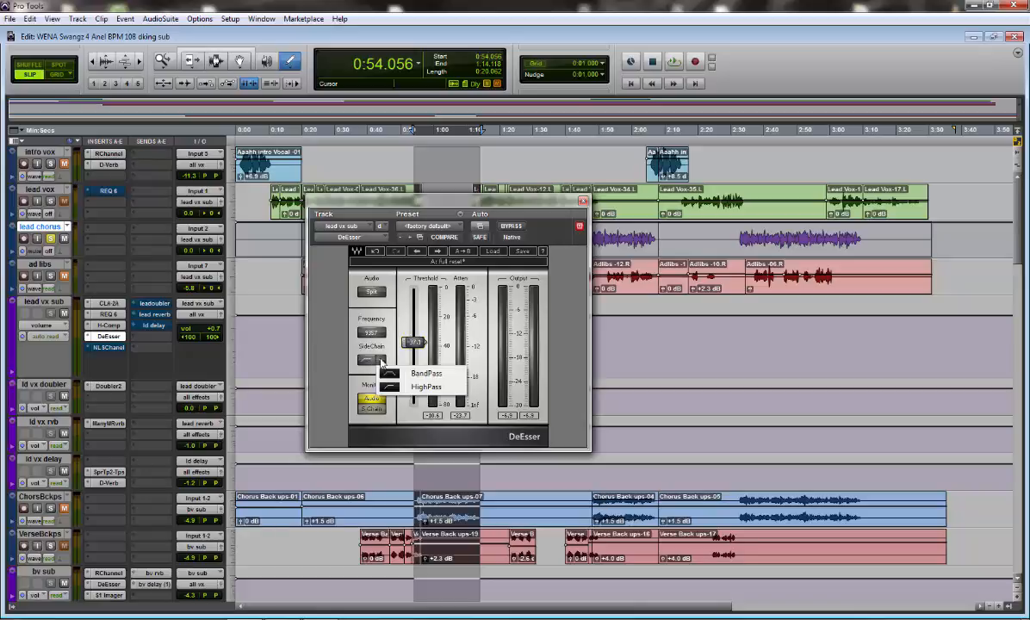
{"action": "left_click", "coordinate": [425, 375]}
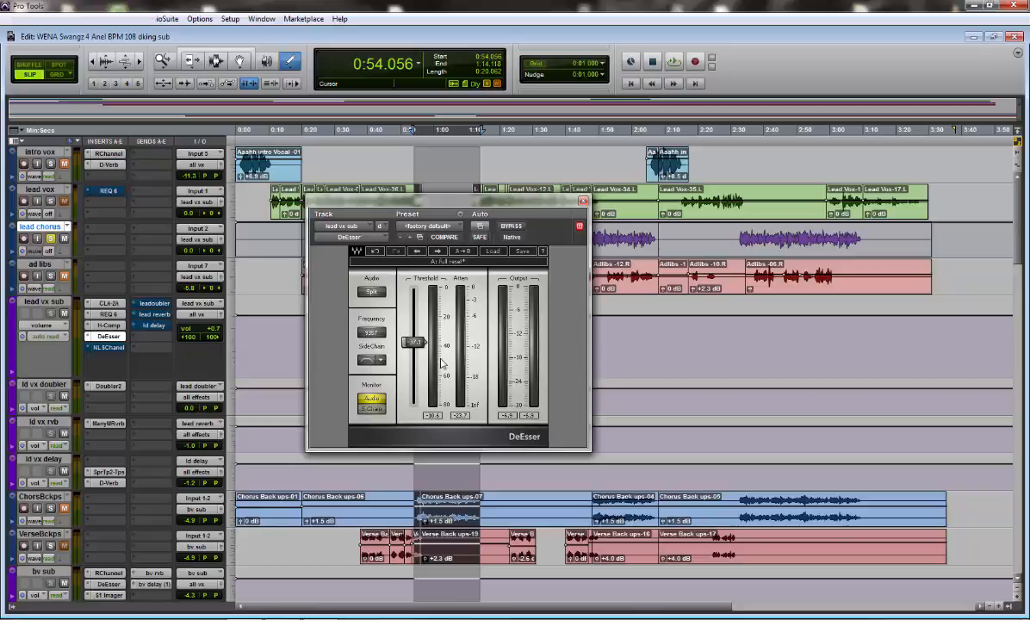
Lower the DeEsser frequency to 8242 and its threshold to about -43 while listening to the chorus
{"action": "key", "text": "space"}
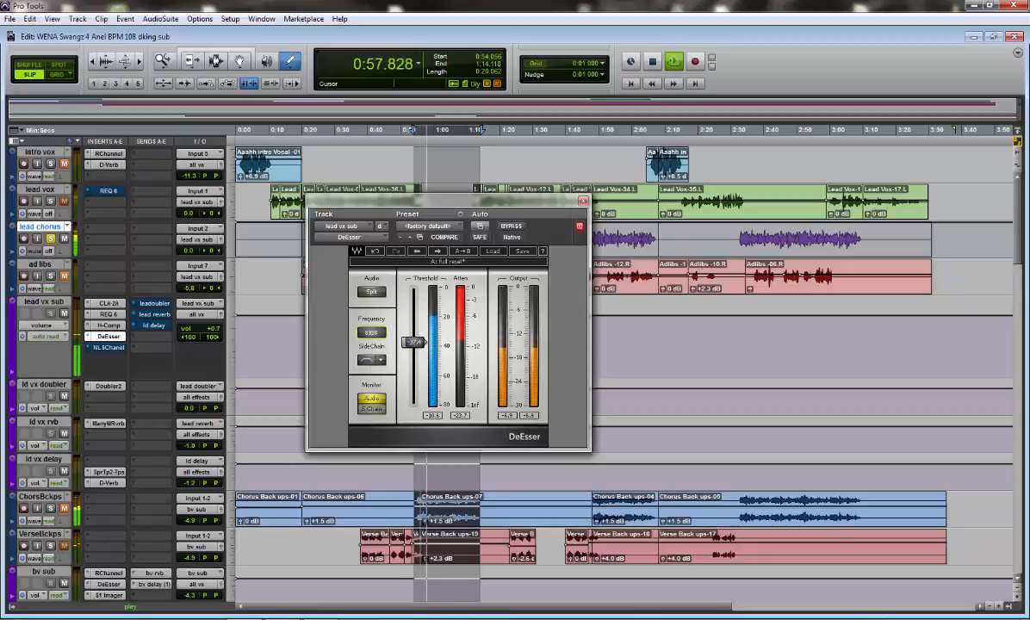
{"action": "key", "text": "space"}
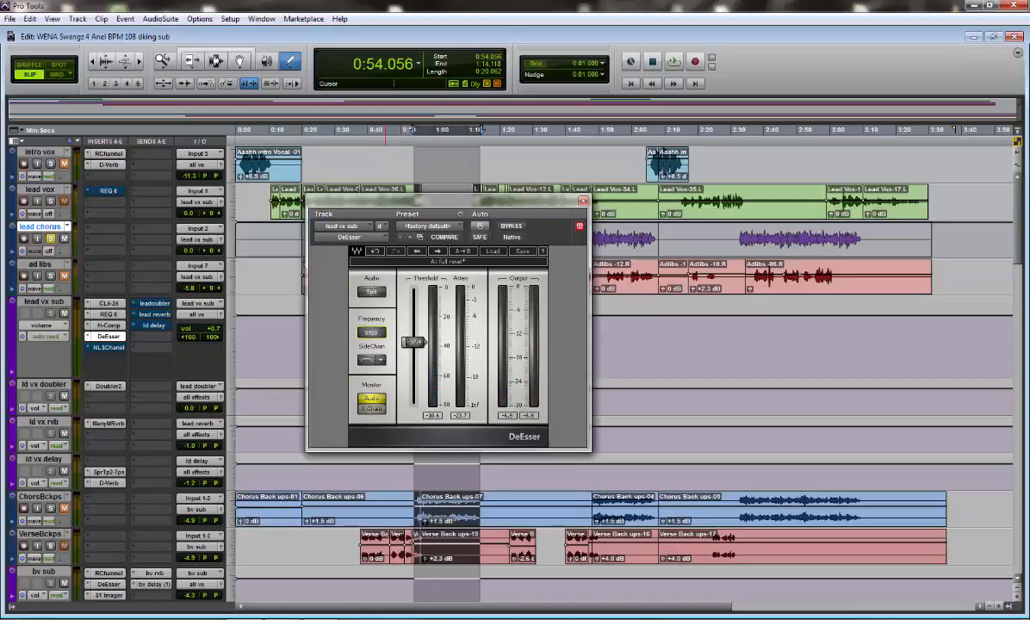
{"action": "key", "text": "space"}
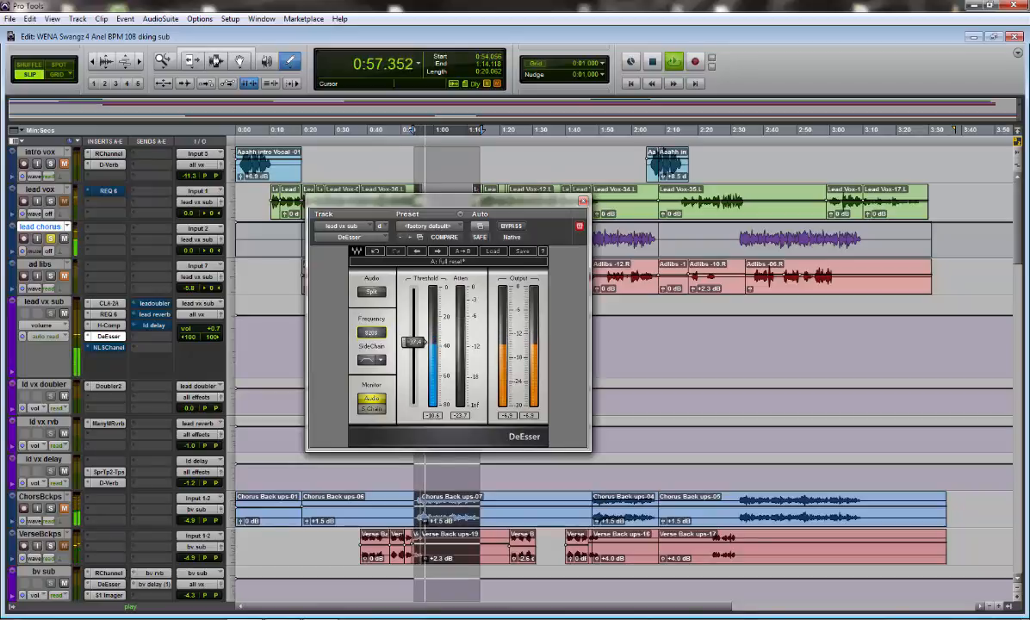
{"action": "left_click_drag", "start_coordinate": [413, 342], "coordinate": [414, 348]}
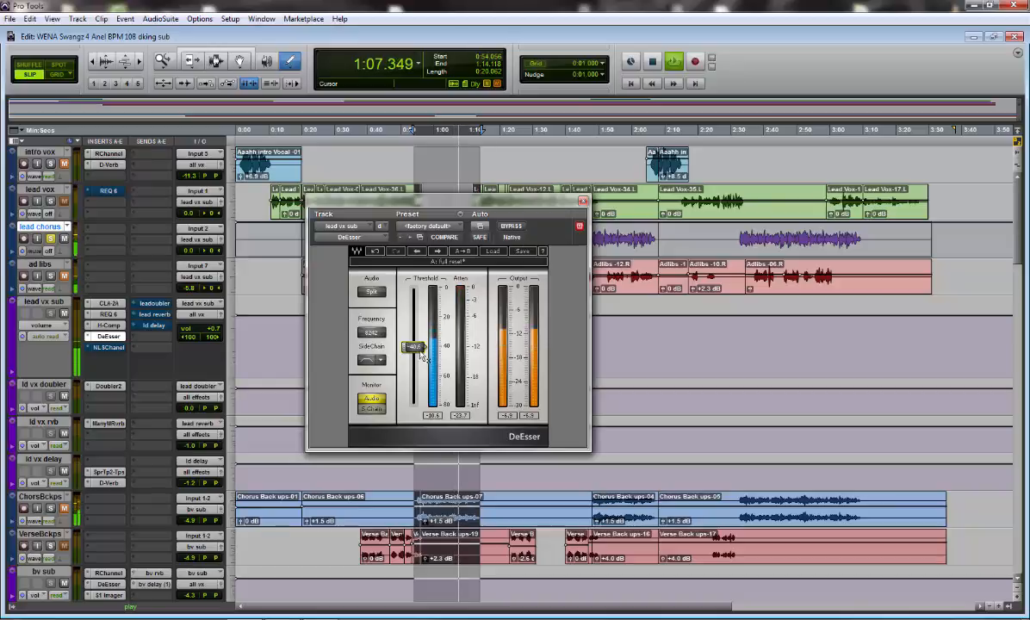
{"action": "left_click_drag", "start_coordinate": [413, 347], "coordinate": [413, 351]}
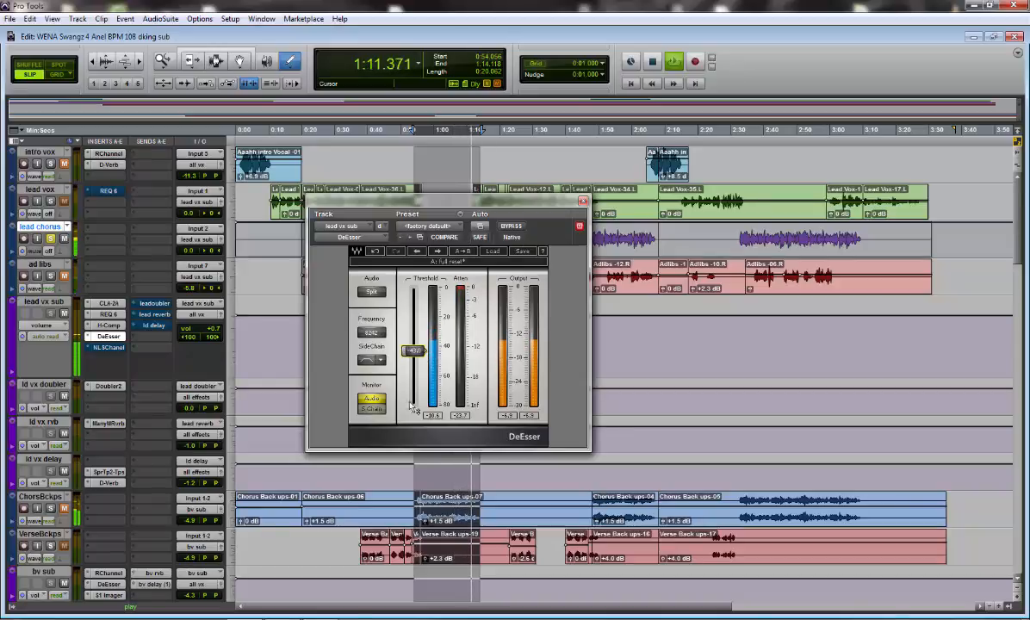
Monitor the DeEsser's sidechain signal during playback of the chorus
{"action": "key", "text": "space"}
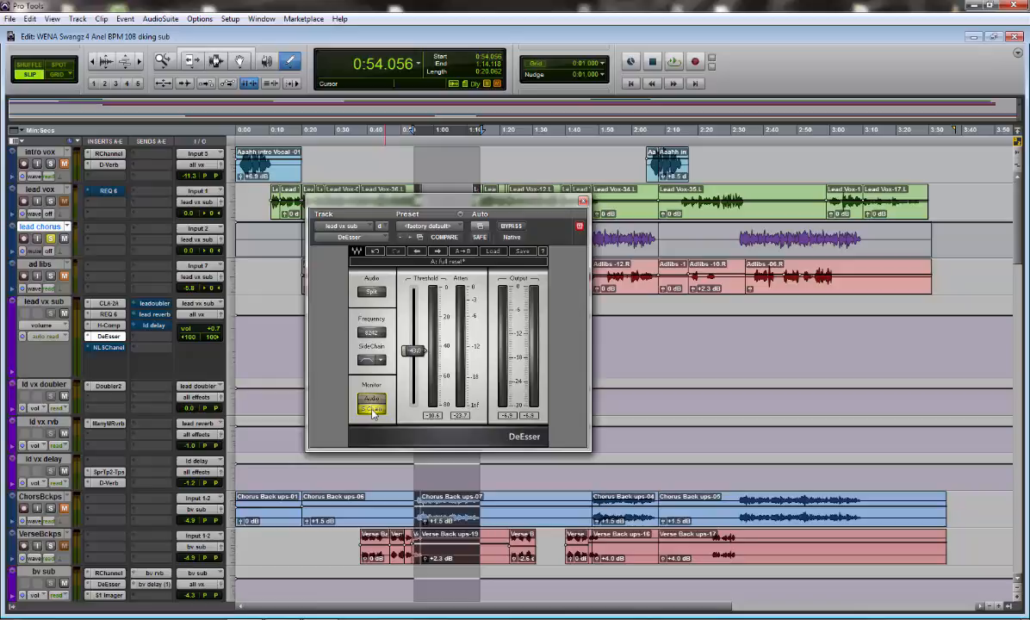
{"action": "key", "text": "space"}
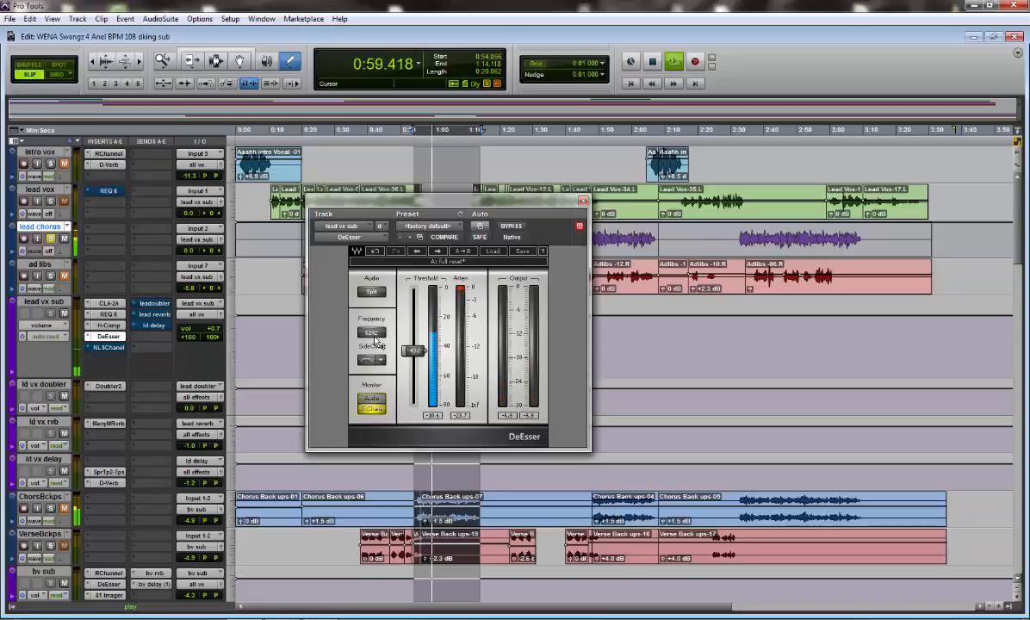
{"action": "key", "text": "space"}
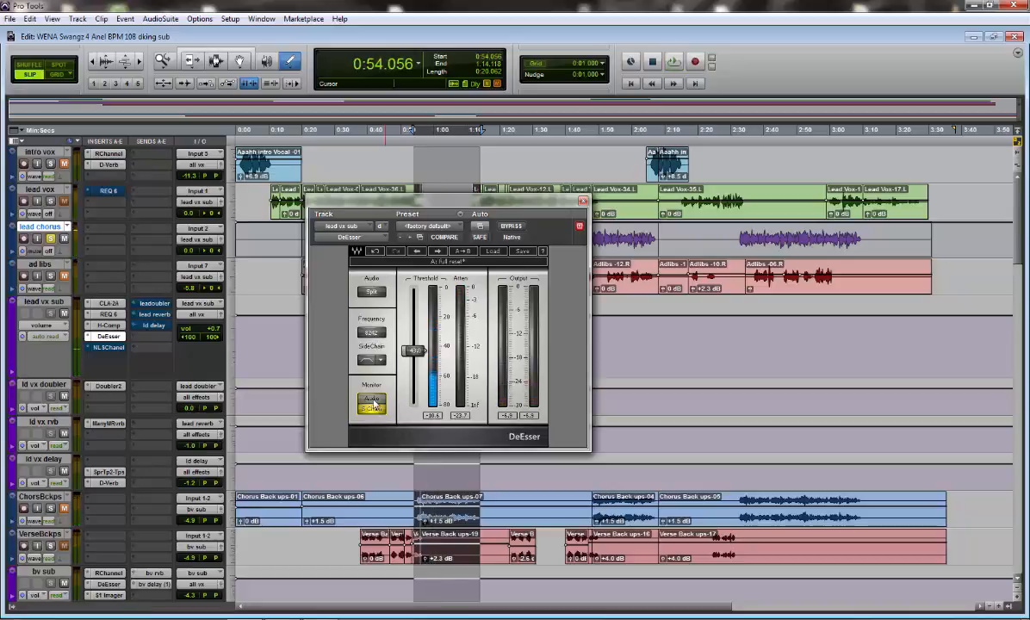
Return the DeEsser monitor to Audio with frequency 8006 and threshold -41.6, and listen to the chorus with the effect bypassed
{"action": "key", "text": "space"}
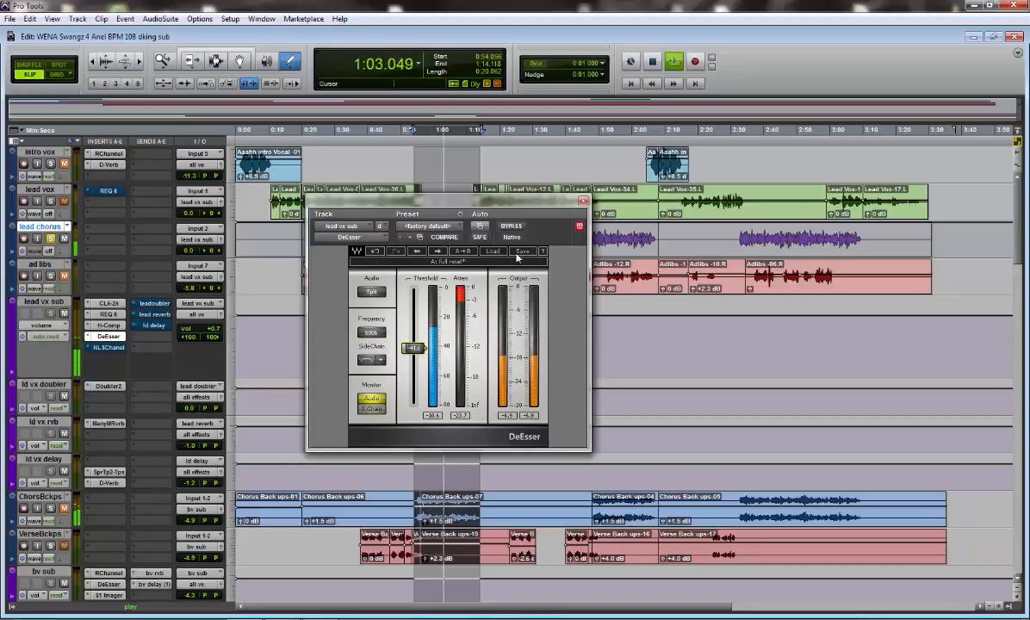
{"action": "left_click", "coordinate": [515, 228]}
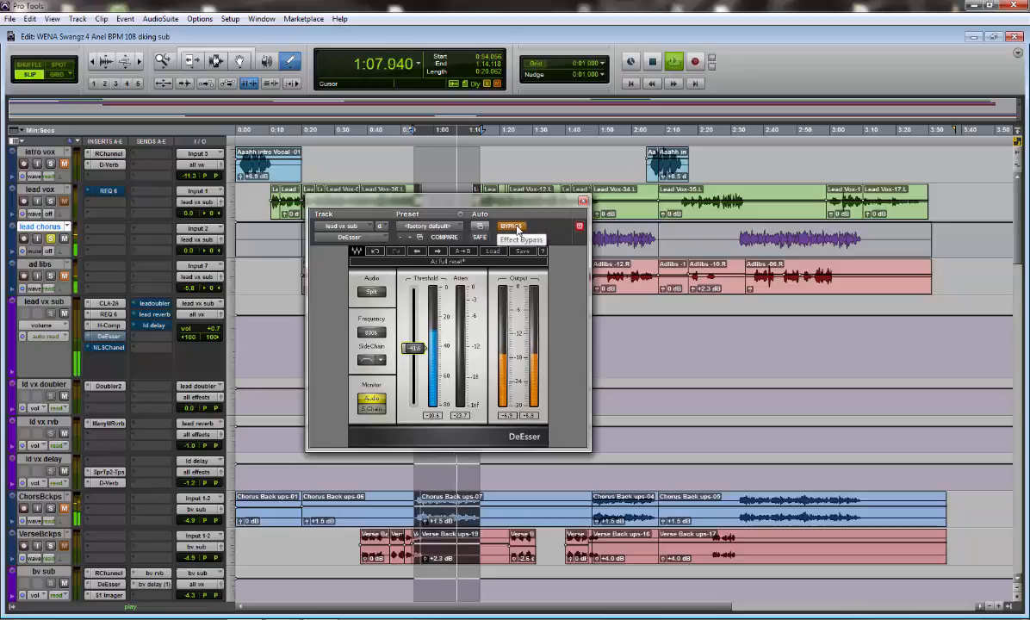
{"action": "key", "text": "space"}
{"action": "key", "text": "space"}
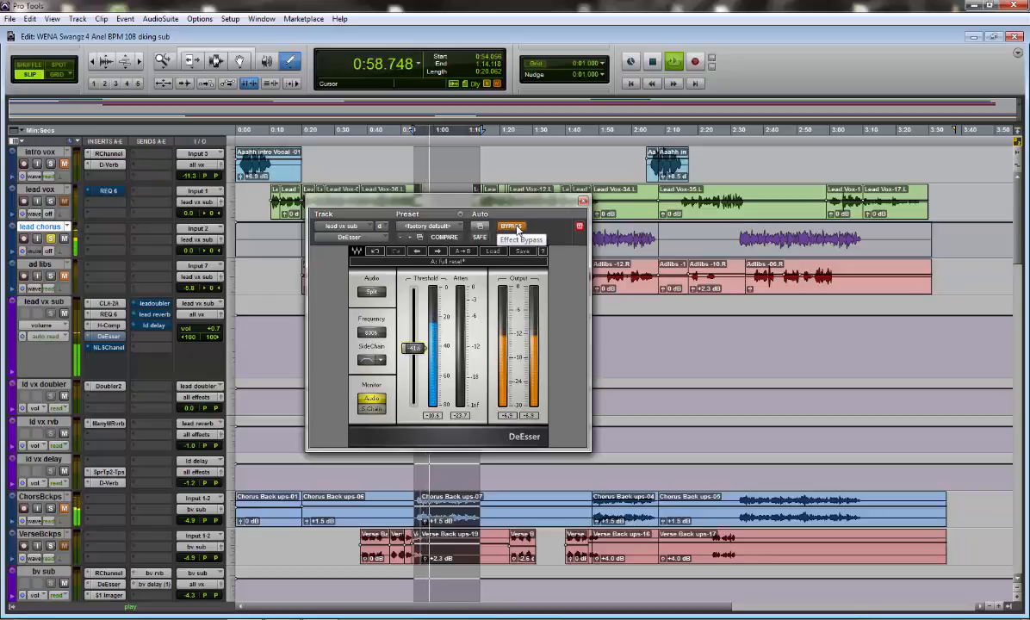
Take the DeEsser out of bypass and set its threshold to -39.7 while listening to the chorus
{"action": "left_click", "coordinate": [517, 227]}
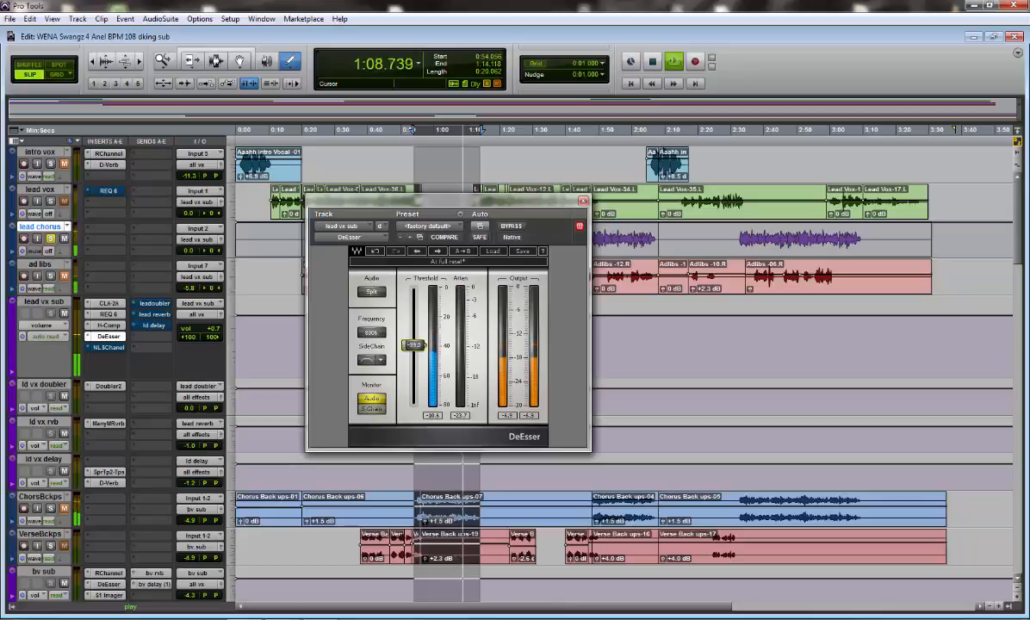
{"action": "key", "text": "space"}
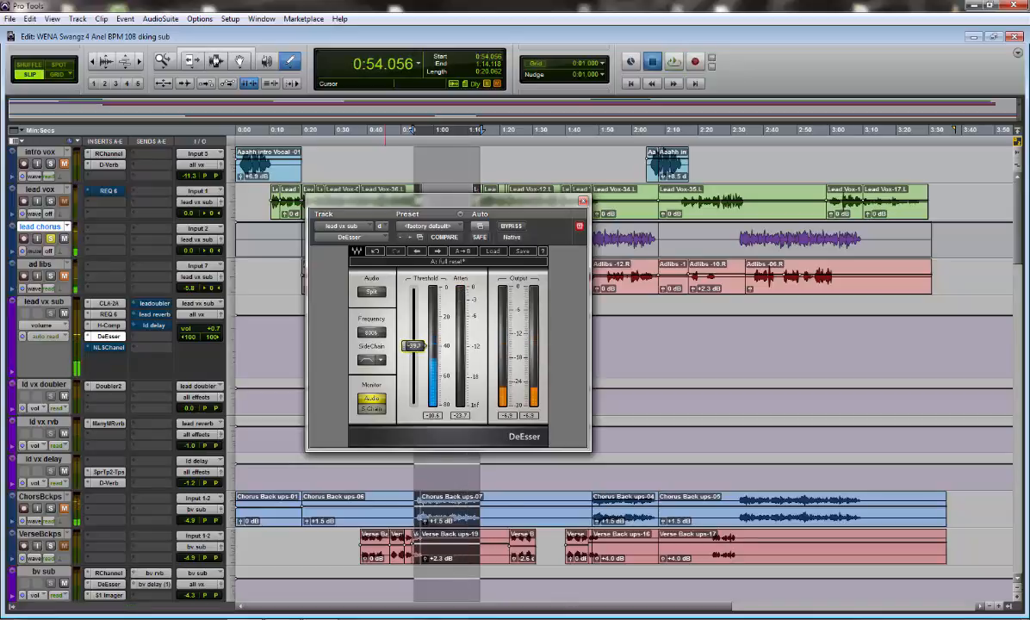
{"action": "key", "text": "space"}
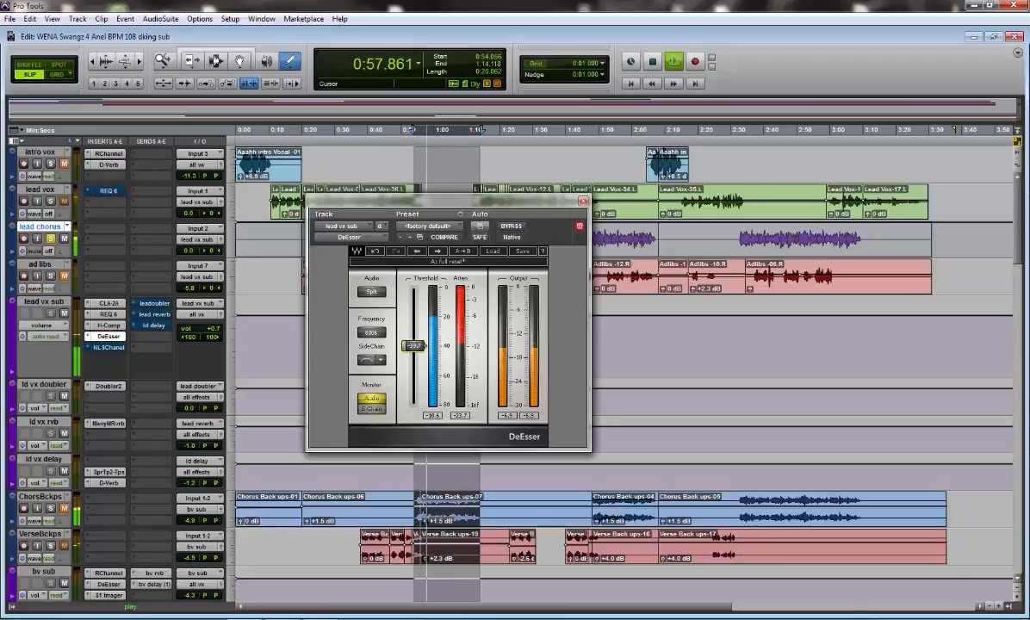
{"action": "key", "text": "space"}
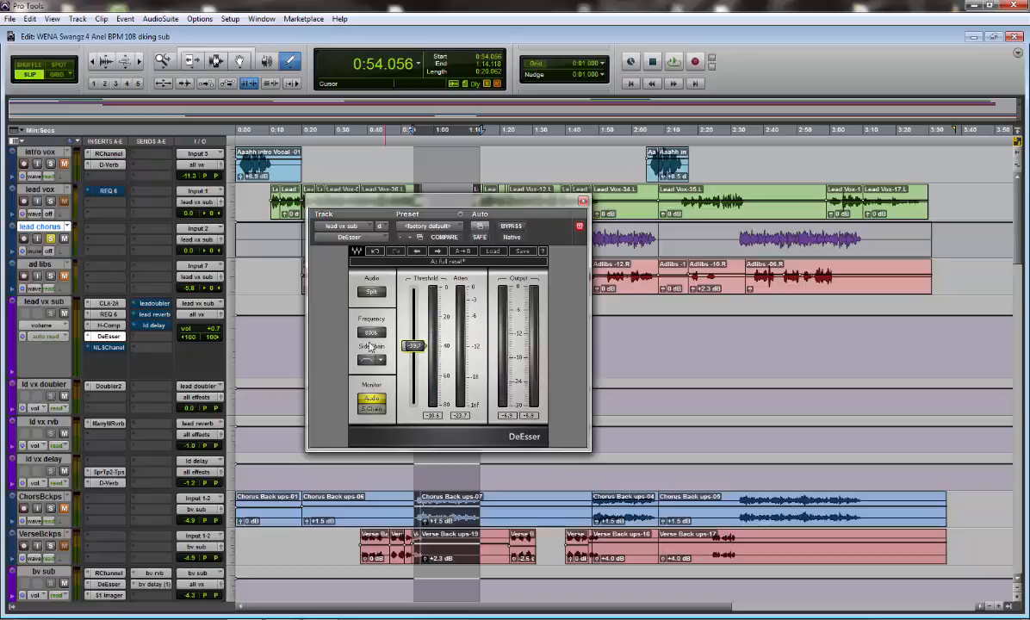
Load the DeEsser factory preset Pensado Lead 1 from the Dave Pensado presets
{"action": "left_click", "coordinate": [493, 251]}
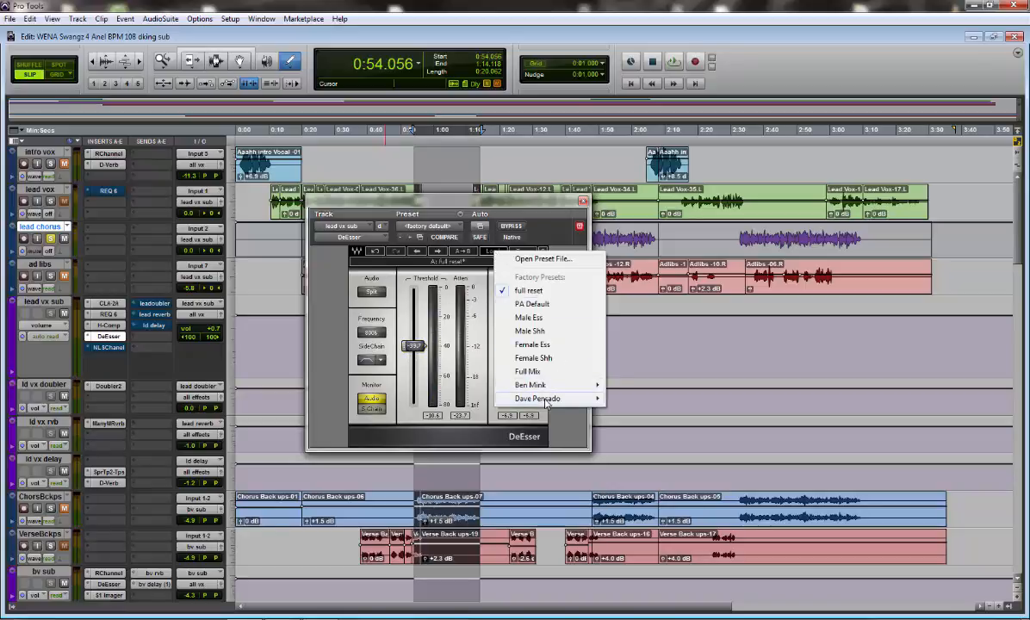
{"action": "mouse_move", "coordinate": [545, 402]}
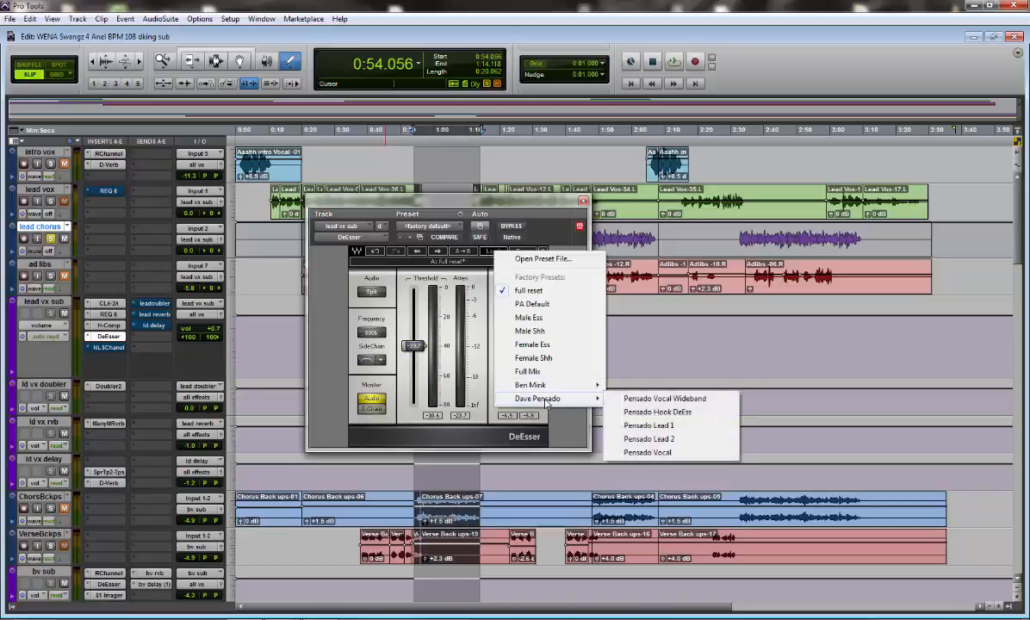
{"action": "left_click", "coordinate": [664, 427]}
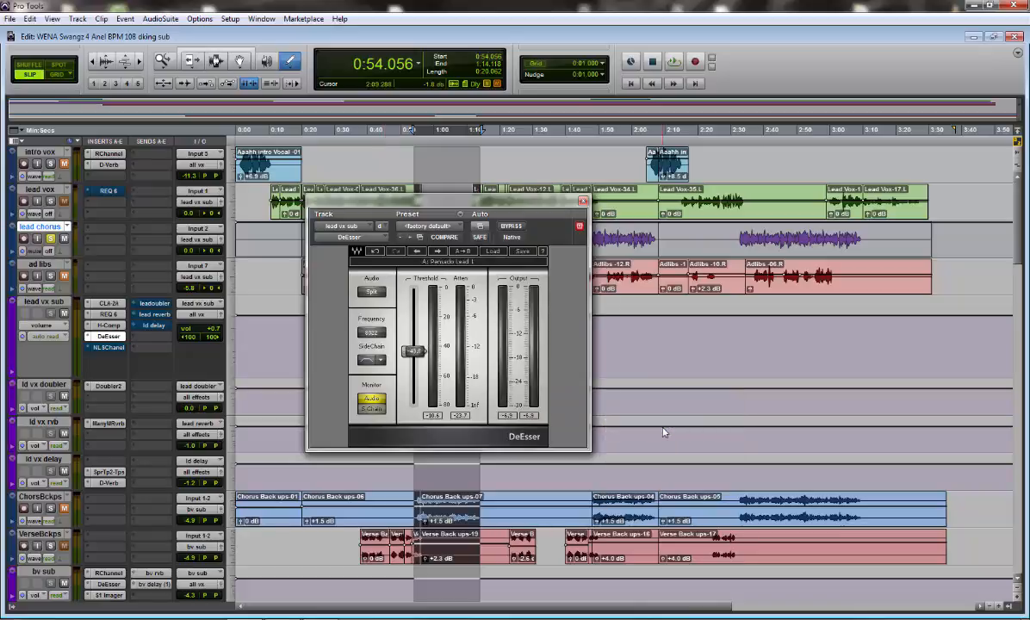
Adjust the loaded preset's threshold to -41.7 and its frequency to 8039 during playback of the chorus
{"action": "key", "text": "space"}
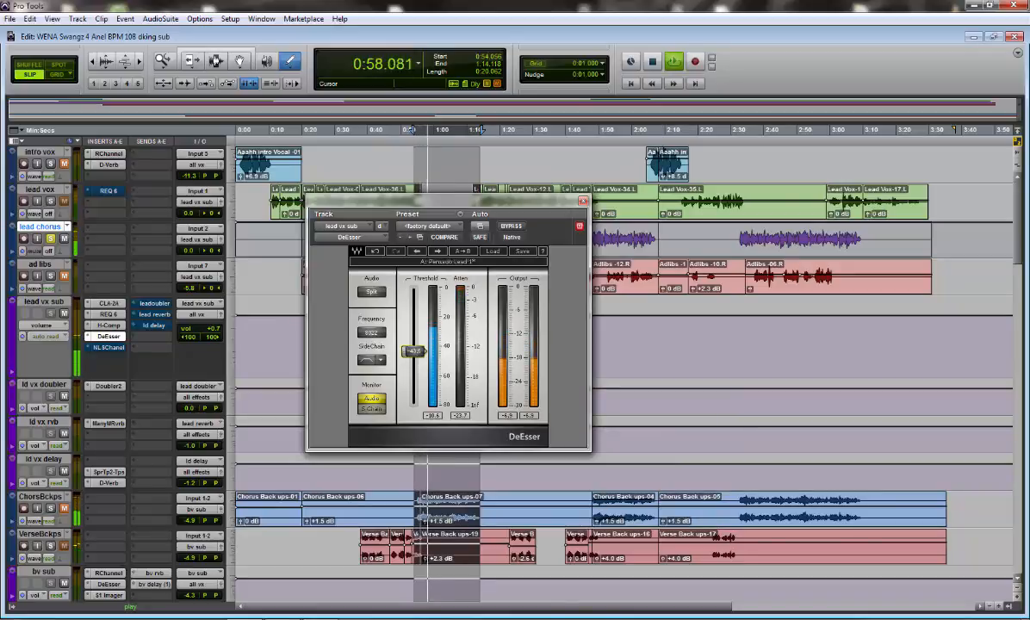
{"action": "left_click_drag", "start_coordinate": [413, 356], "coordinate": [372, 335]}
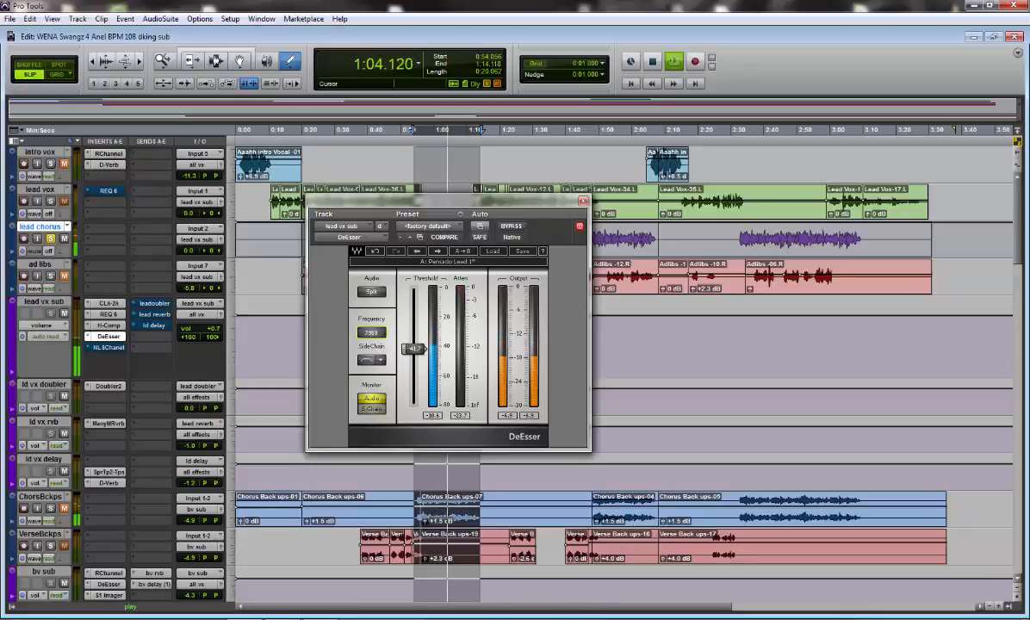
{"action": "left_click_drag", "start_coordinate": [372, 334], "coordinate": [373, 336]}
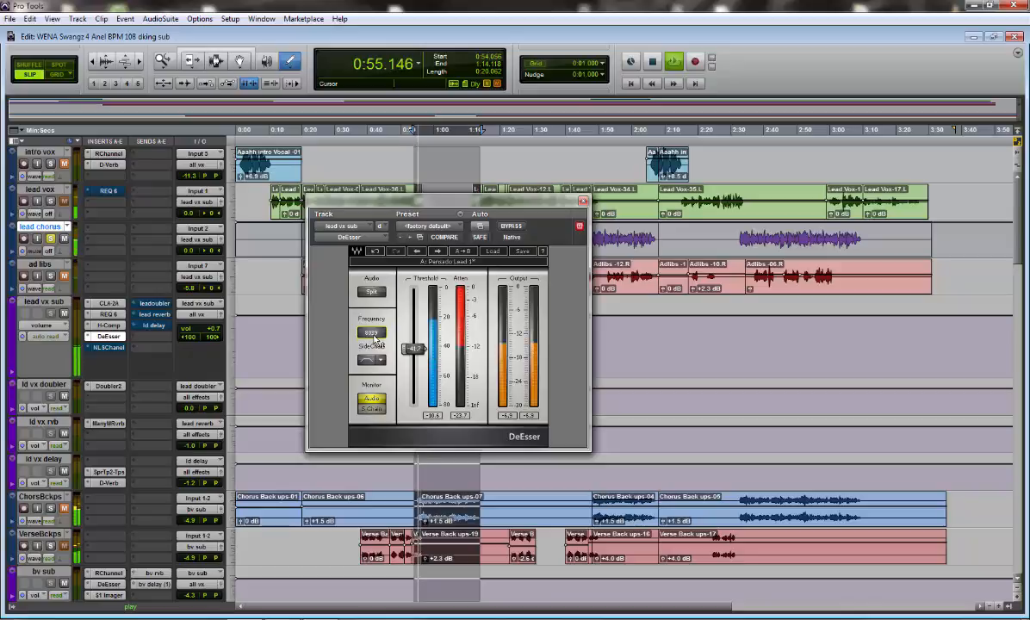
{"action": "key", "text": "space"}
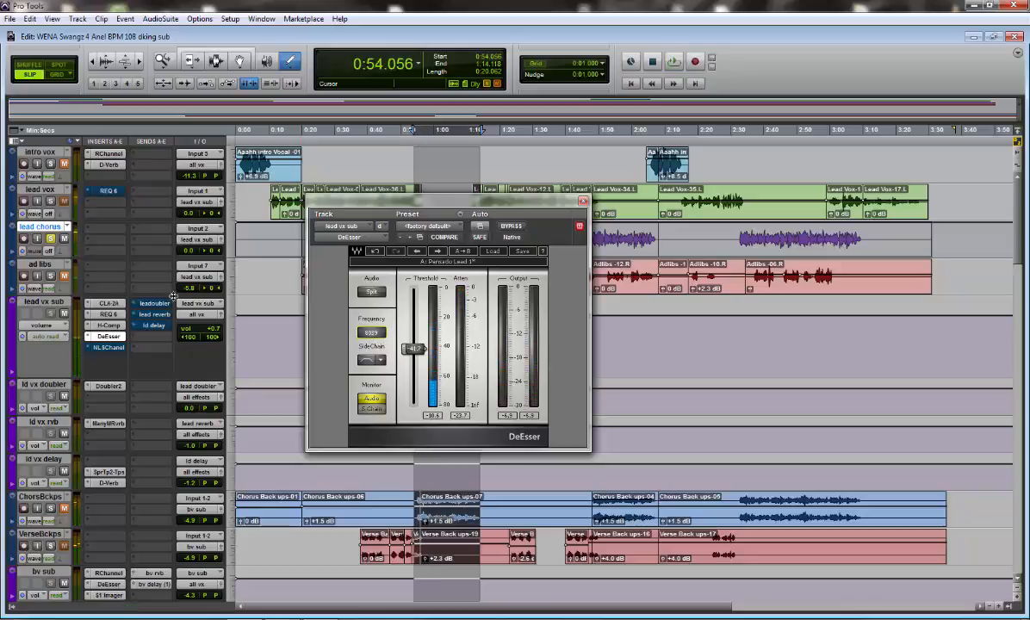
Compare the chorus vocal with the DeEsser active and bypassed, and leave the effect active
{"action": "key", "text": "space"}
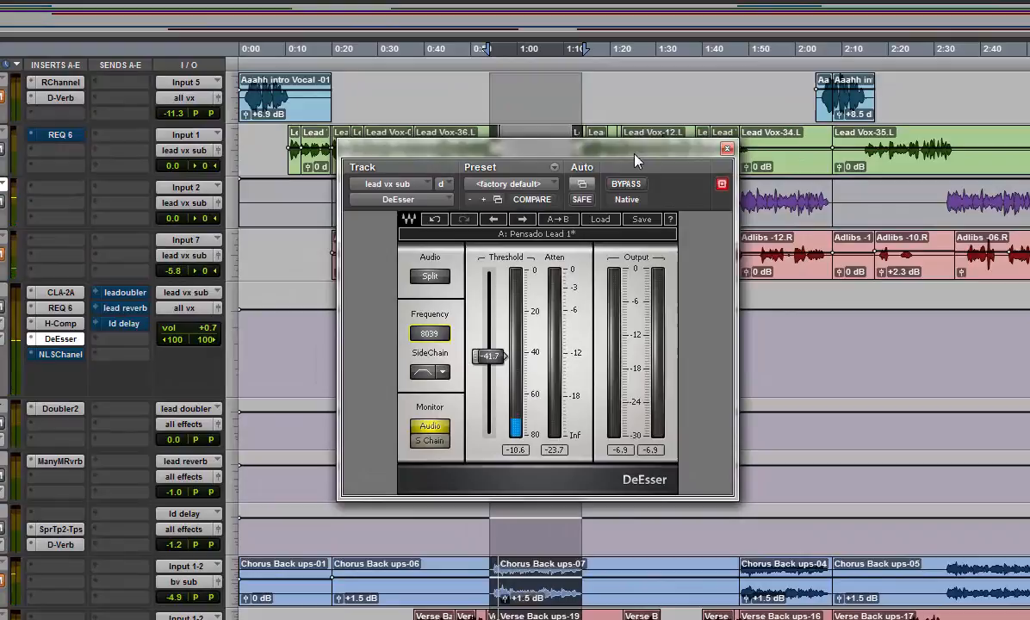
{"action": "left_click_drag", "start_coordinate": [635, 160], "coordinate": [621, 147]}
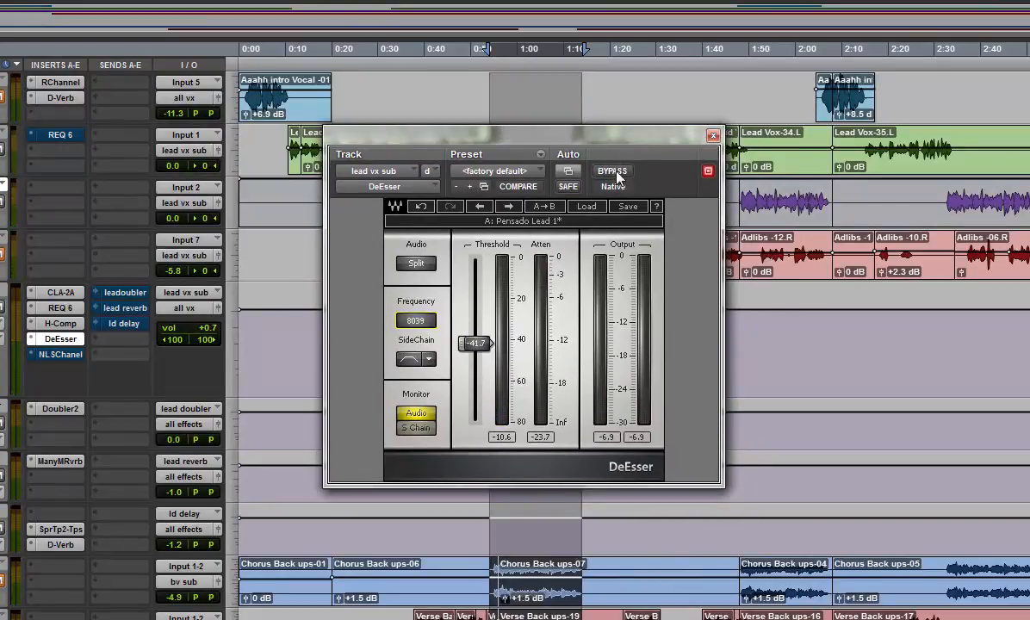
{"action": "left_click", "coordinate": [617, 172]}
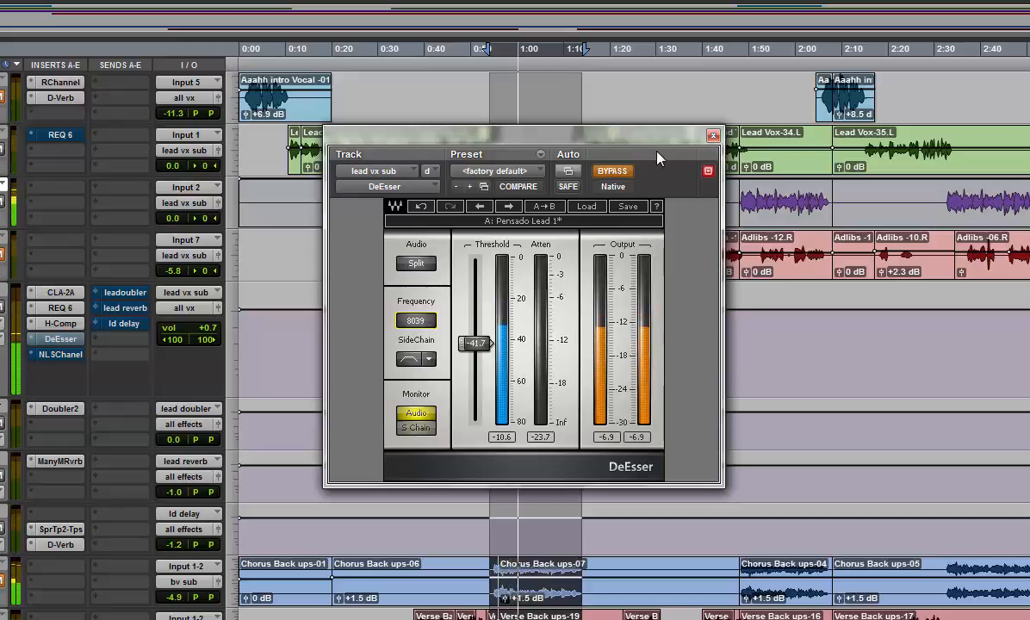
{"action": "left_click", "coordinate": [631, 169]}
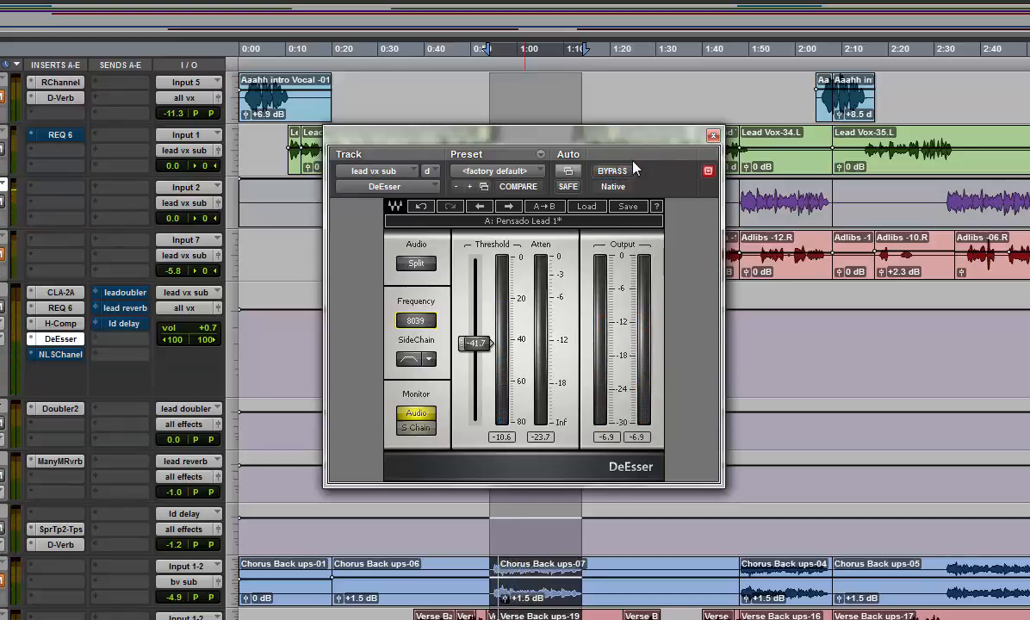
{"action": "left_click_drag", "start_coordinate": [631, 143], "coordinate": [613, 149]}
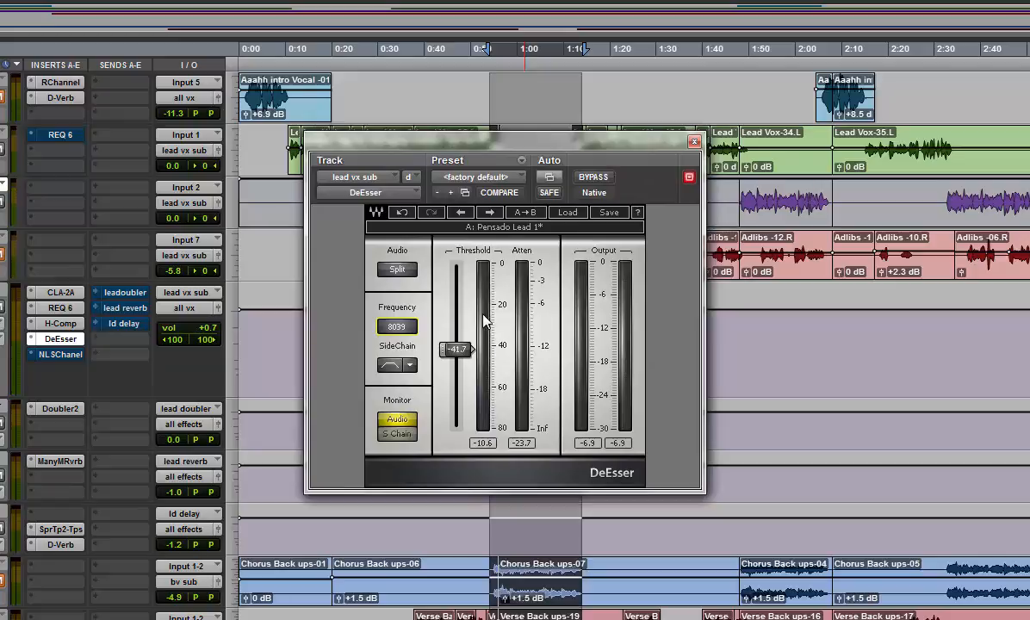